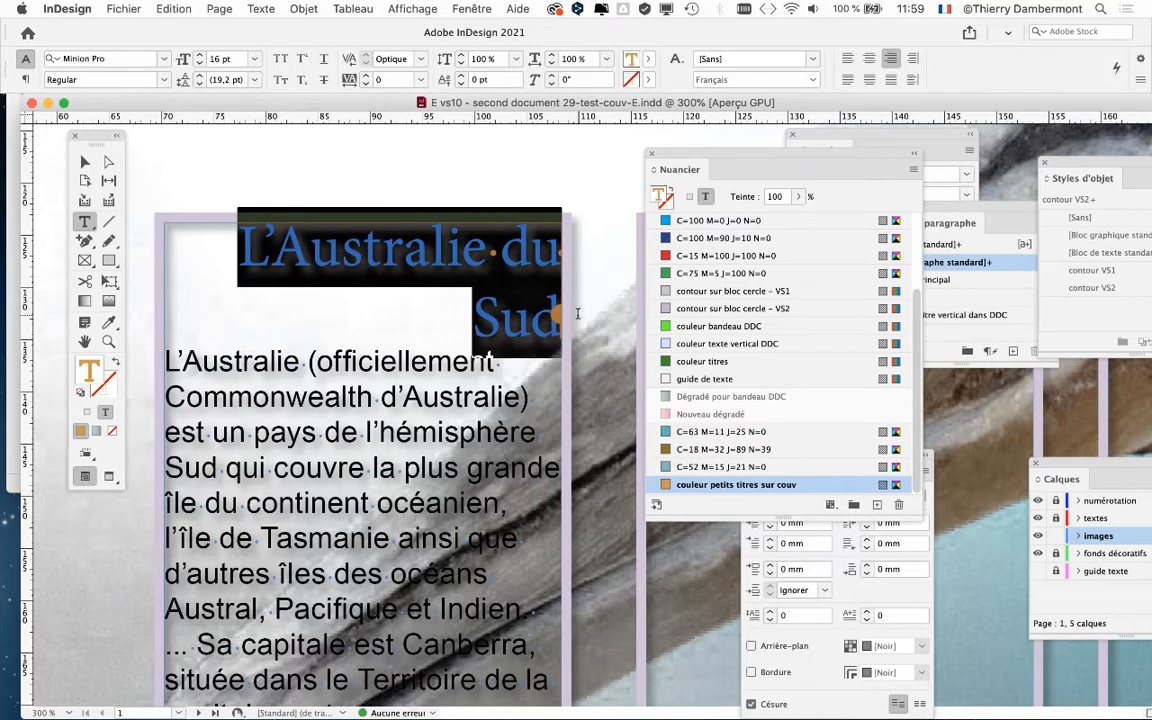
Select the full text of the small orange title "L'Australie du Sud" above the body text
{"action": "left_click", "coordinate": [249, 248]}
{"action": "left_click_drag", "start_coordinate": [249, 248], "coordinate": [557, 295]}
{"action": "left_click", "coordinate": [382, 262]}
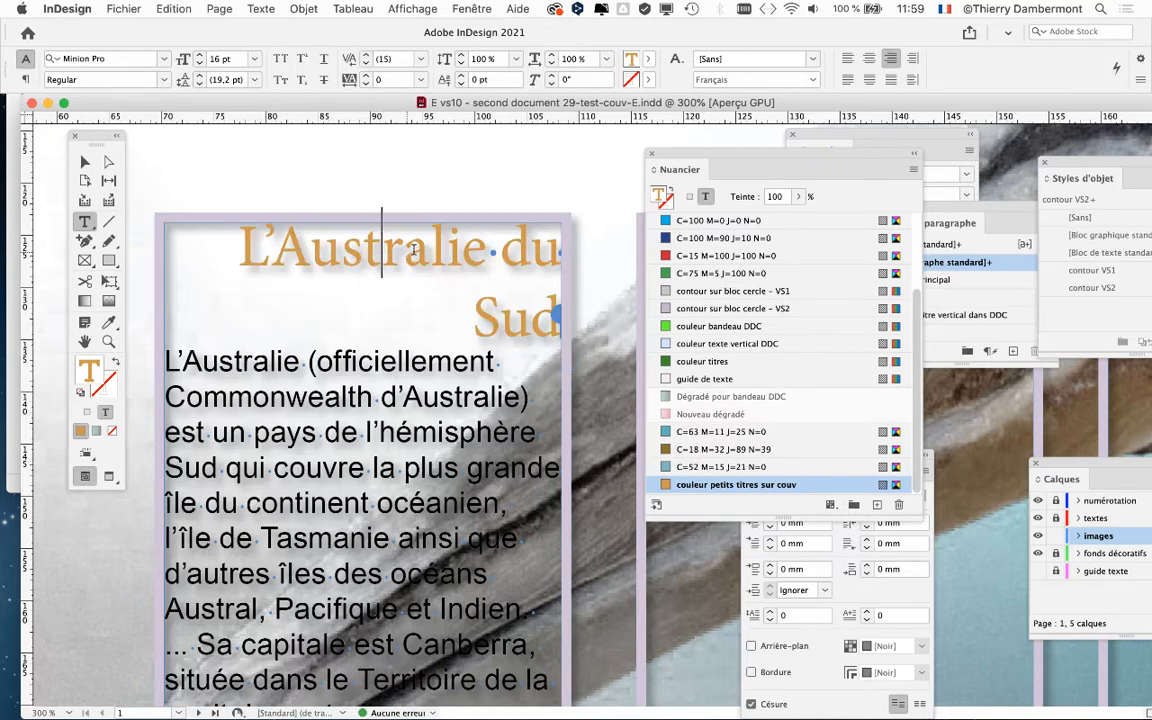
{"action": "left_click", "coordinate": [444, 255]}
{"action": "left_click_drag", "start_coordinate": [241, 249], "coordinate": [556, 320]}
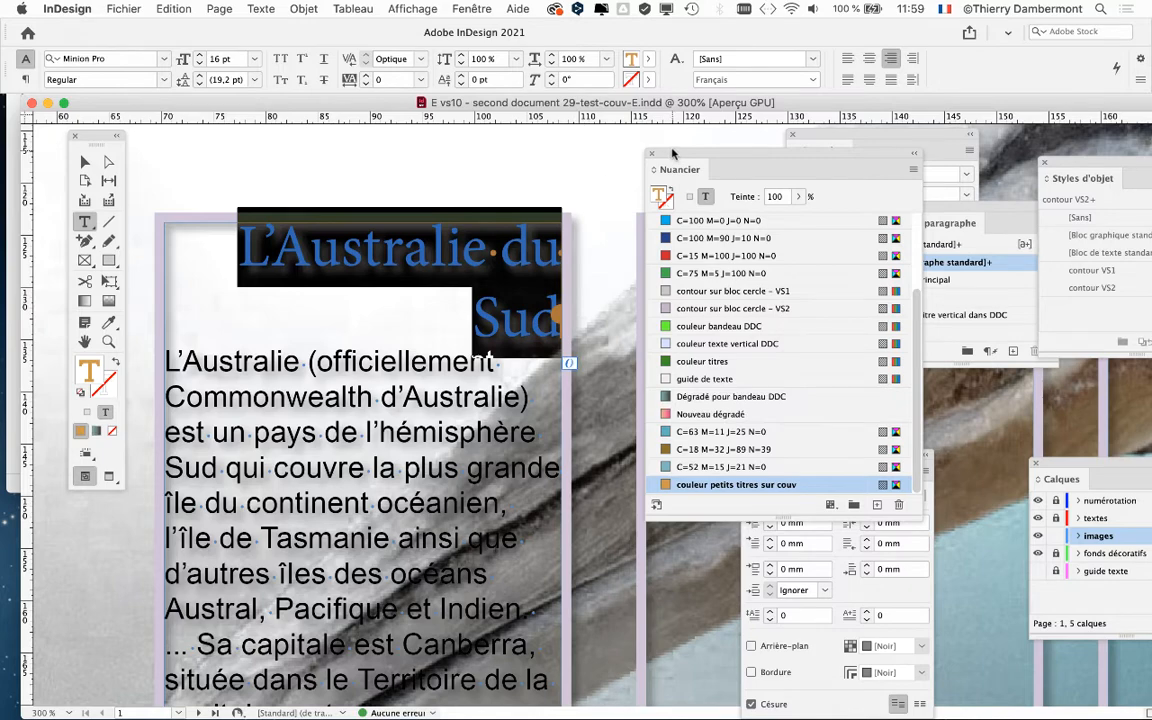
Rearrange the tools, Nuancier and Paragraphe panels around the selected title so its text and the paragraph settings are accessible
{"action": "key", "text": "super+equal"}
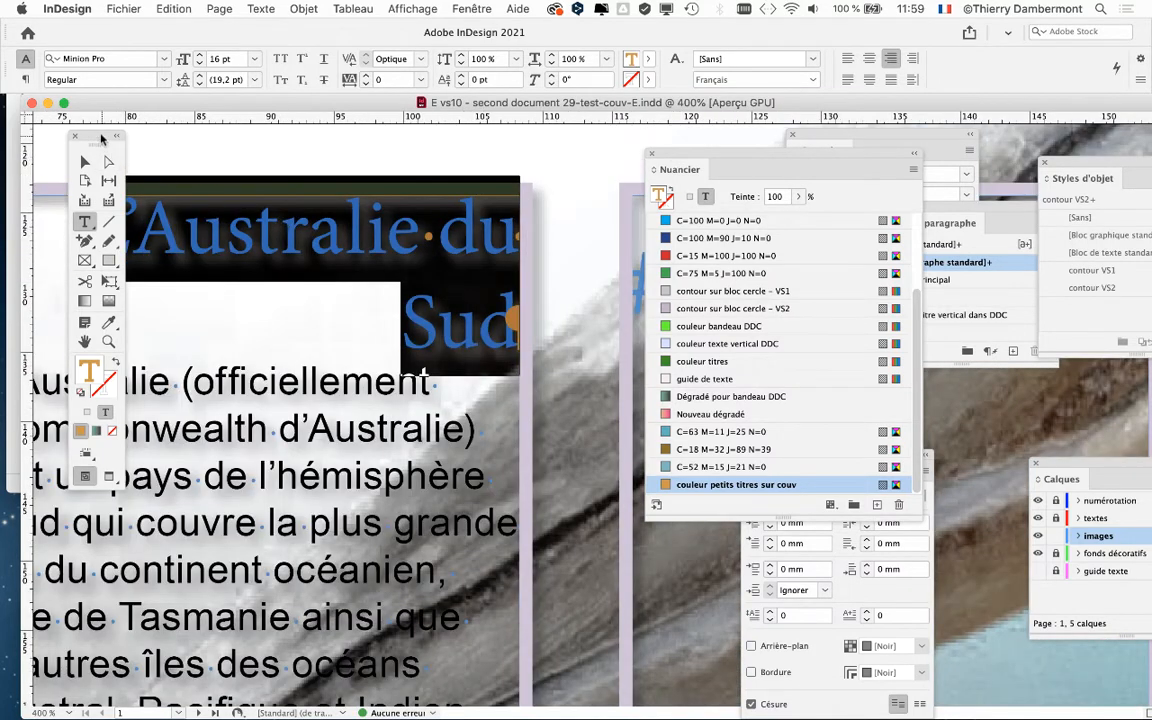
{"action": "left_click_drag", "start_coordinate": [96, 135], "coordinate": [57, 135]}
{"action": "left_click_drag", "start_coordinate": [290, 257], "coordinate": [333, 249]}
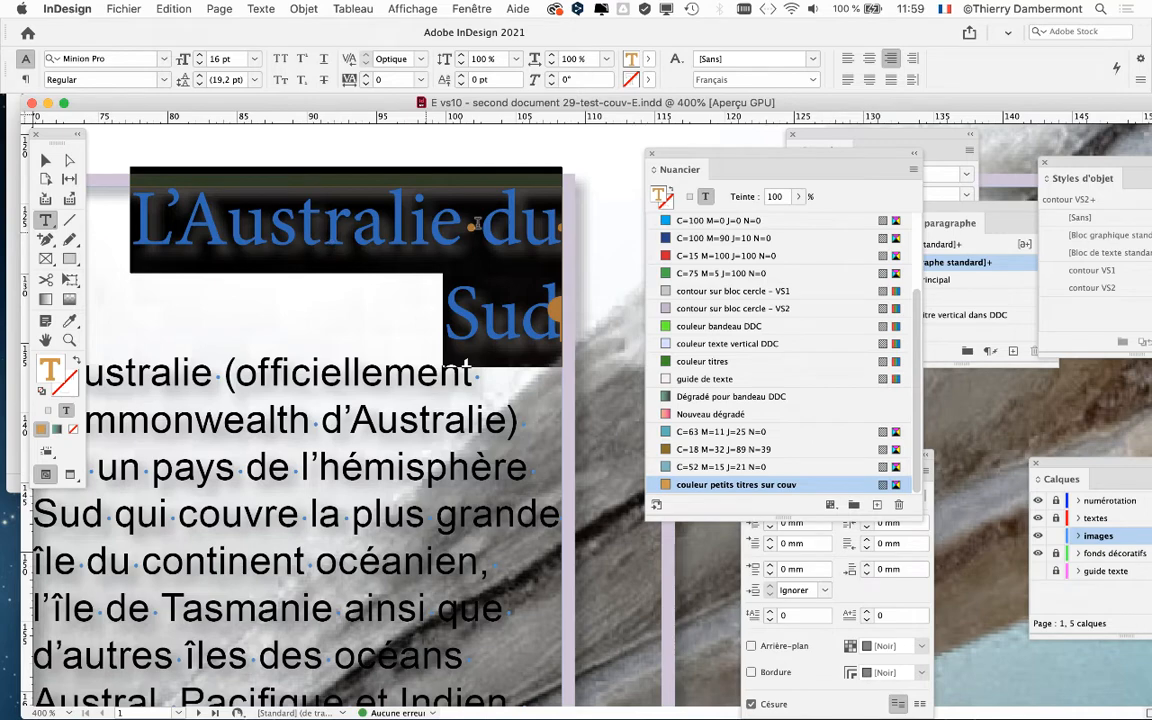
{"action": "left_click_drag", "start_coordinate": [653, 180], "coordinate": [195, 437]}
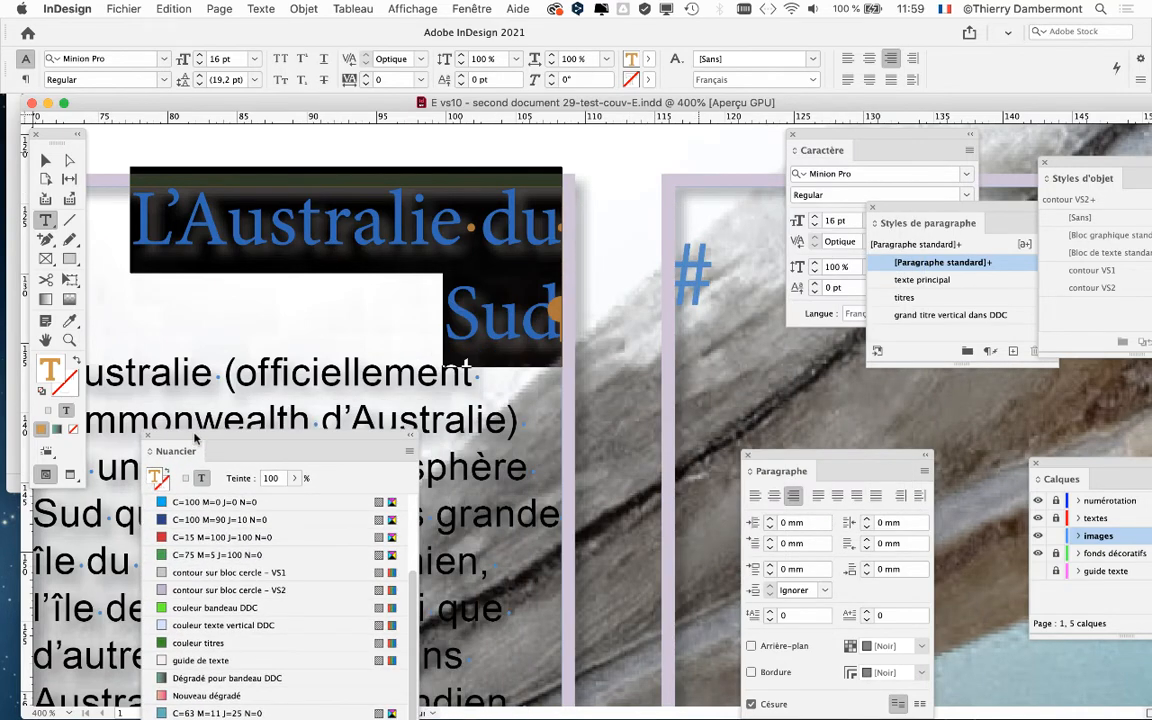
{"action": "left_click_drag", "start_coordinate": [770, 459], "coordinate": [575, 170]}
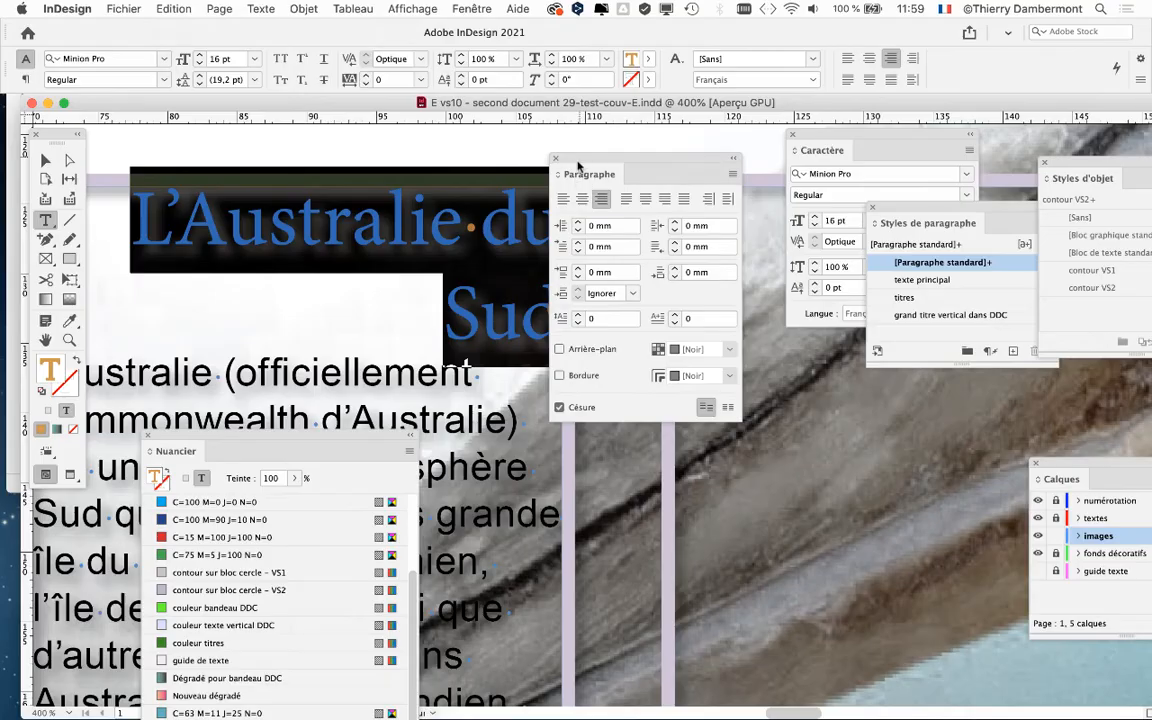
{"action": "left_click_drag", "start_coordinate": [577, 104], "coordinate": [988, 80]}
{"action": "left_click_drag", "start_coordinate": [680, 157], "coordinate": [574, 142]}
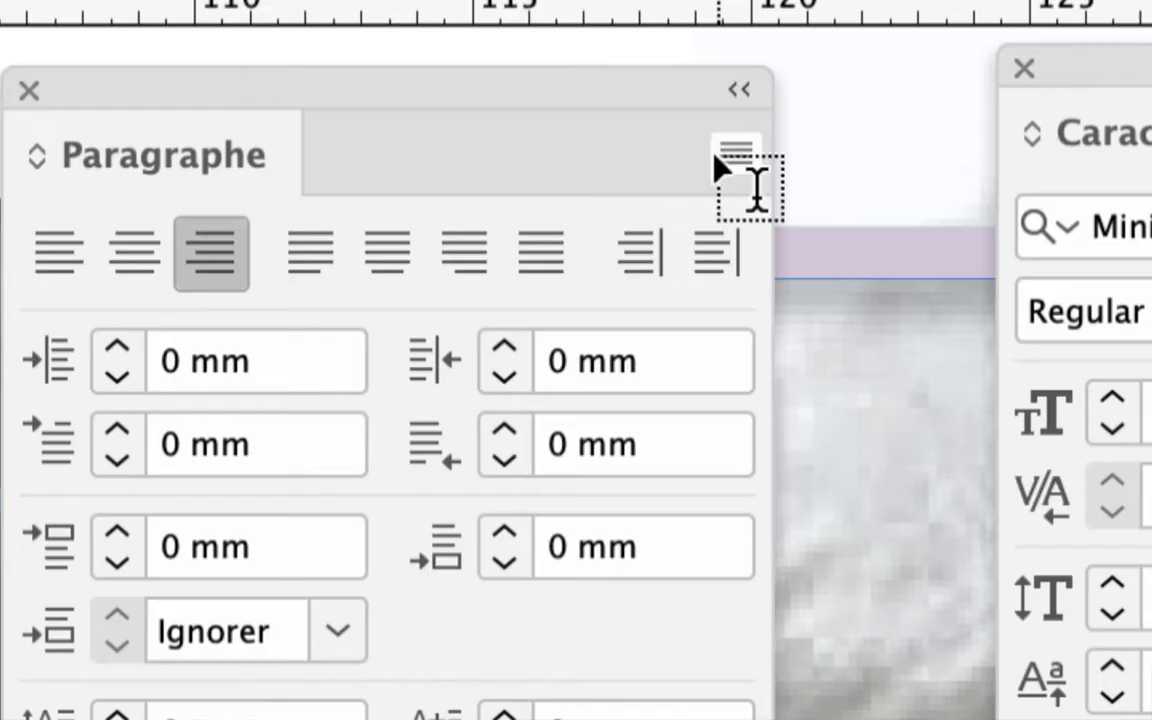
Apply balanced ragged lines (Equilibrer les lignes en drapeau) to the title, switching the option off and on again to compare line breaks
{"action": "left_click", "coordinate": [733, 155]}
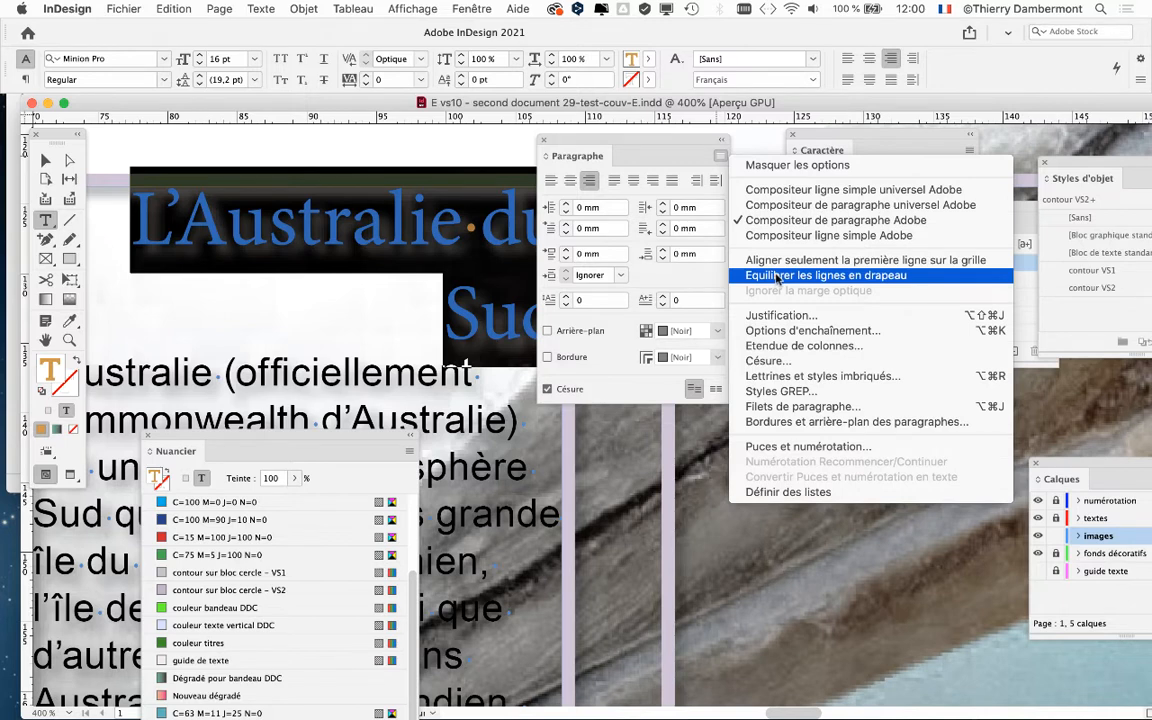
{"action": "left_click", "coordinate": [777, 276]}
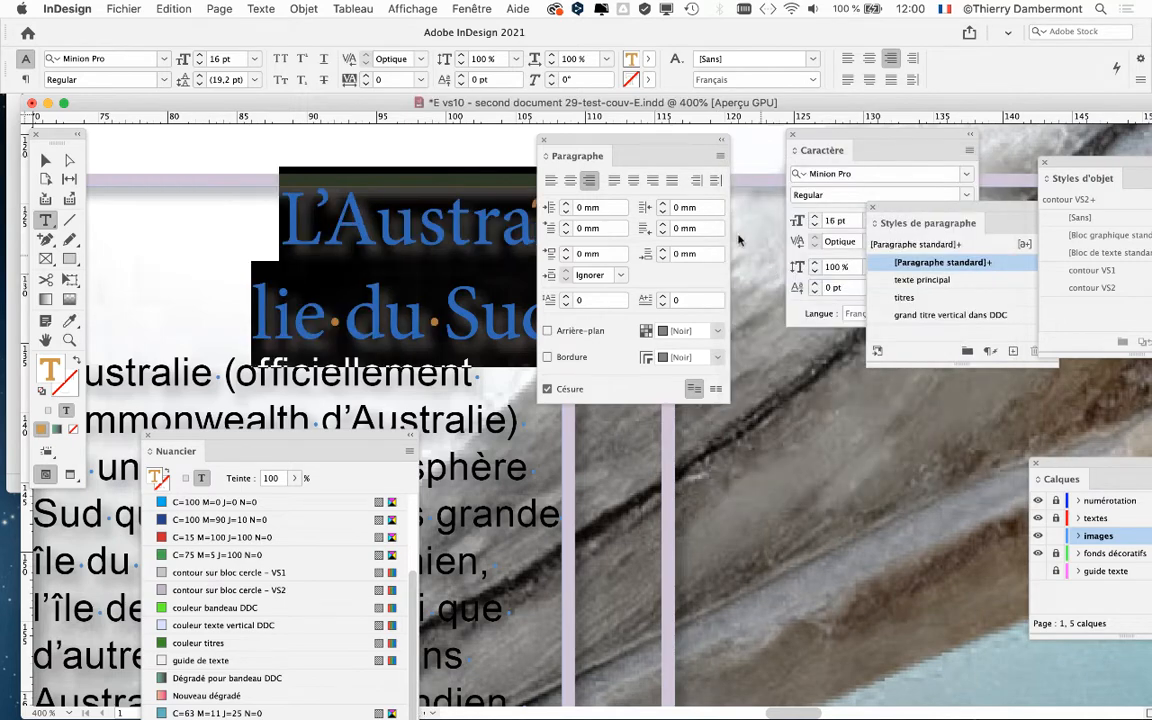
{"action": "left_click_drag", "start_coordinate": [610, 146], "coordinate": [727, 106]}
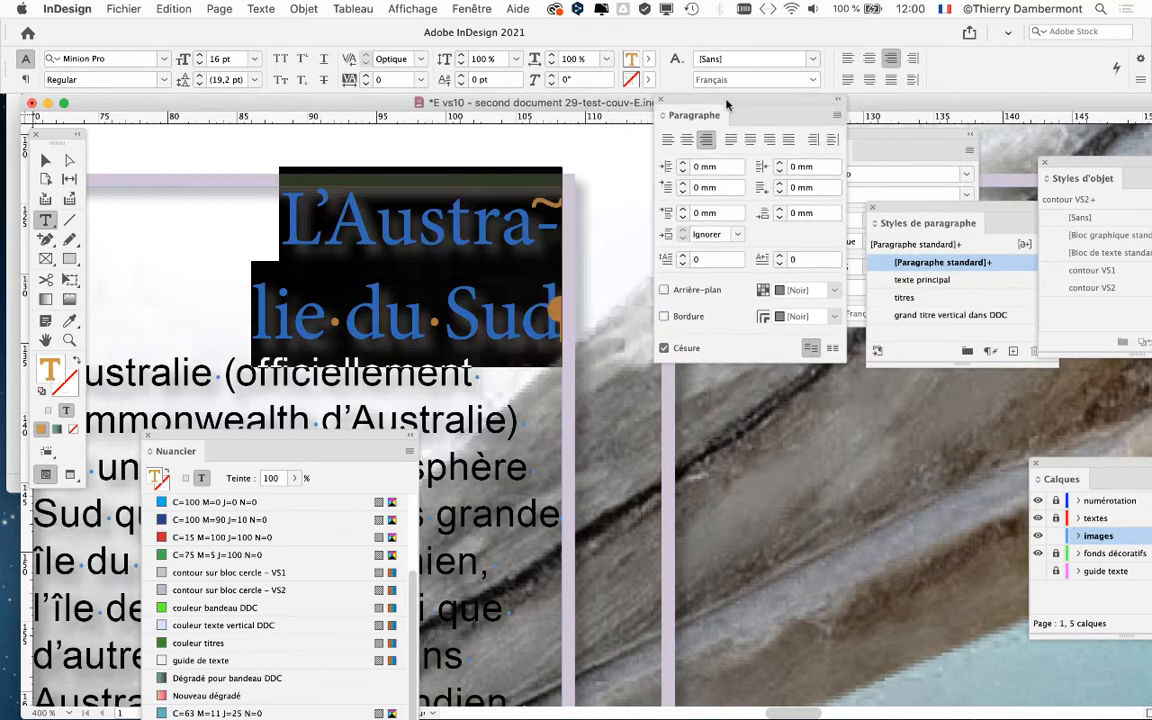
{"action": "left_click", "coordinate": [838, 116]}
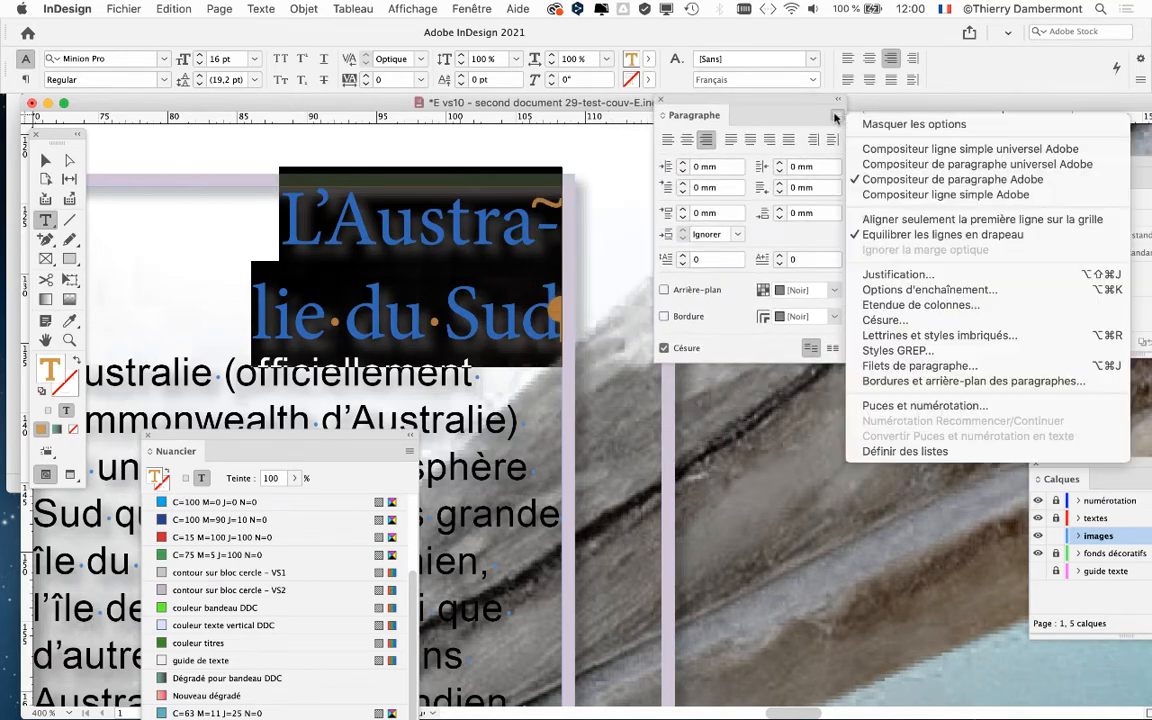
{"action": "left_click", "coordinate": [876, 236]}
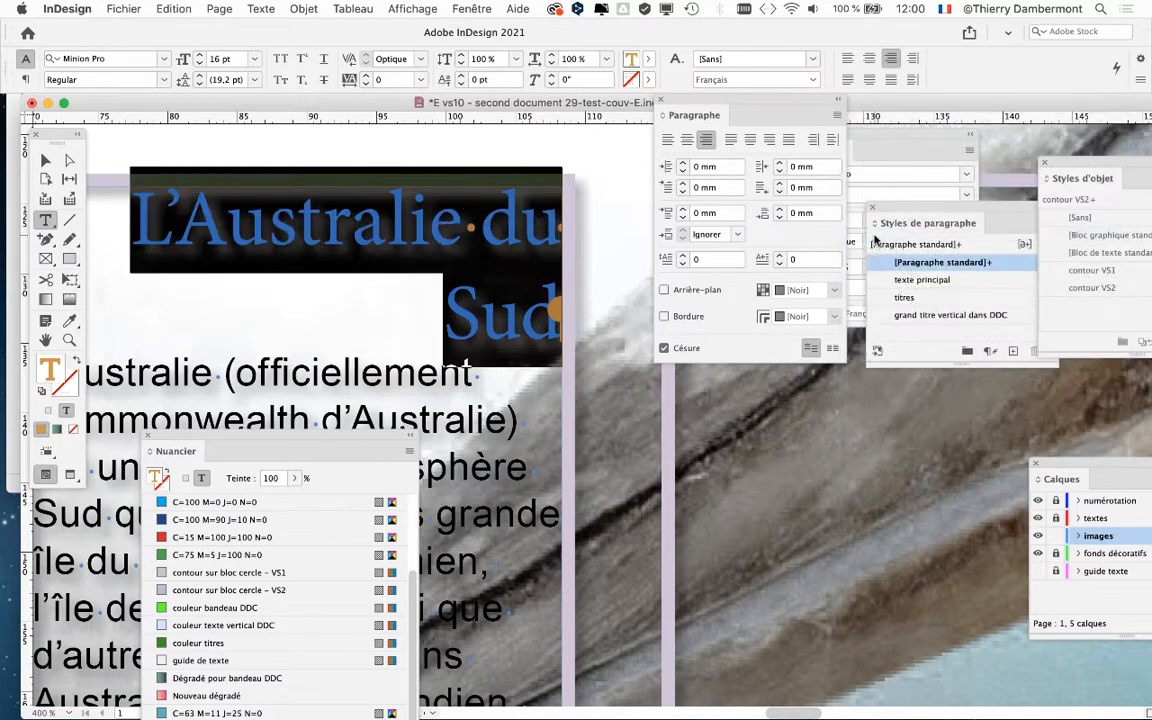
{"action": "left_click", "coordinate": [838, 116]}
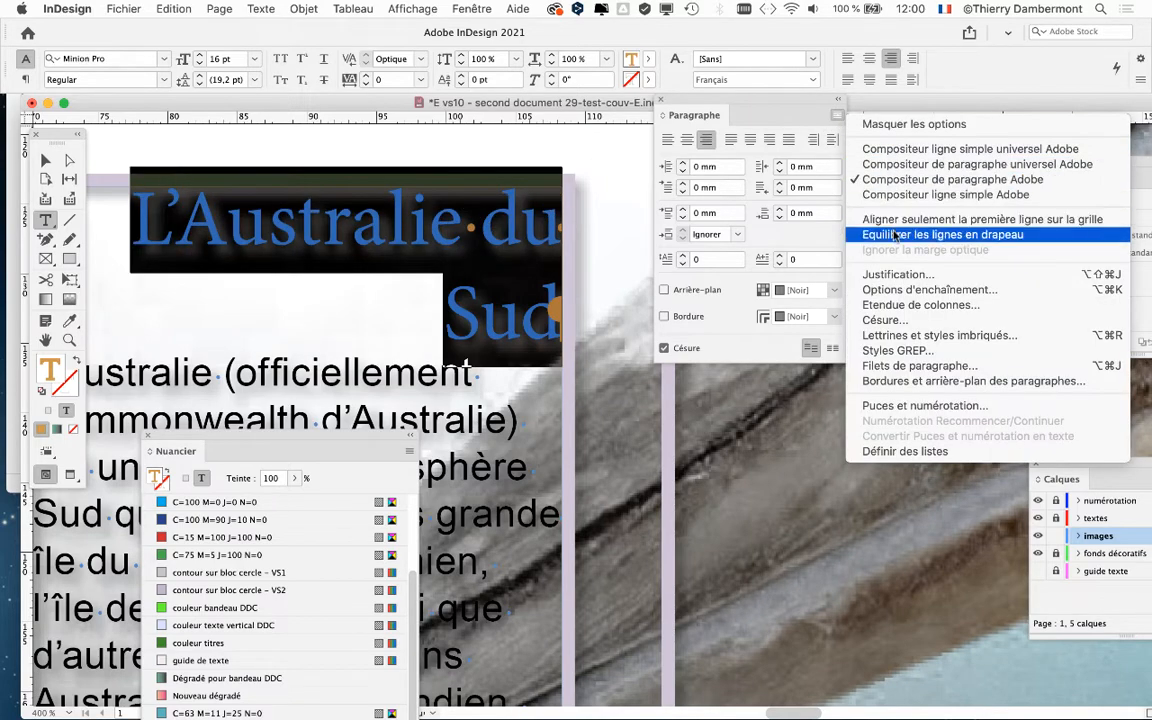
{"action": "left_click", "coordinate": [895, 234]}
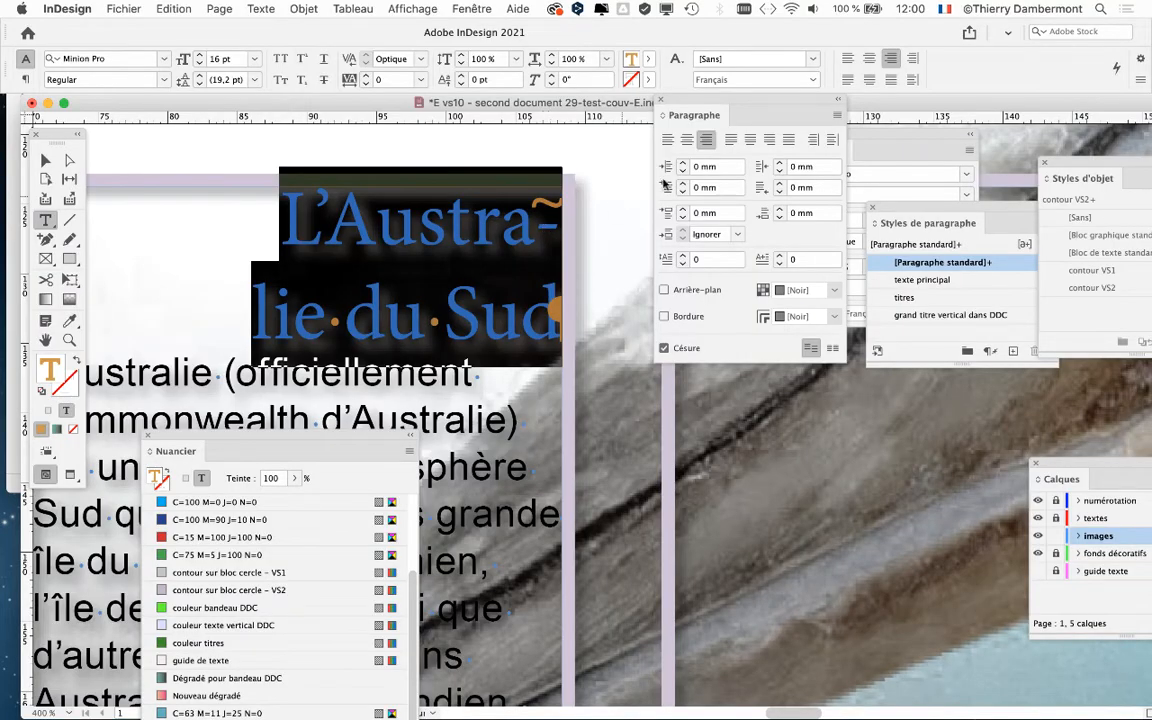
Disable hyphenation for the selected title, toggling it several times to compare the line breaks
{"action": "left_click_drag", "start_coordinate": [706, 101], "coordinate": [644, 118]}
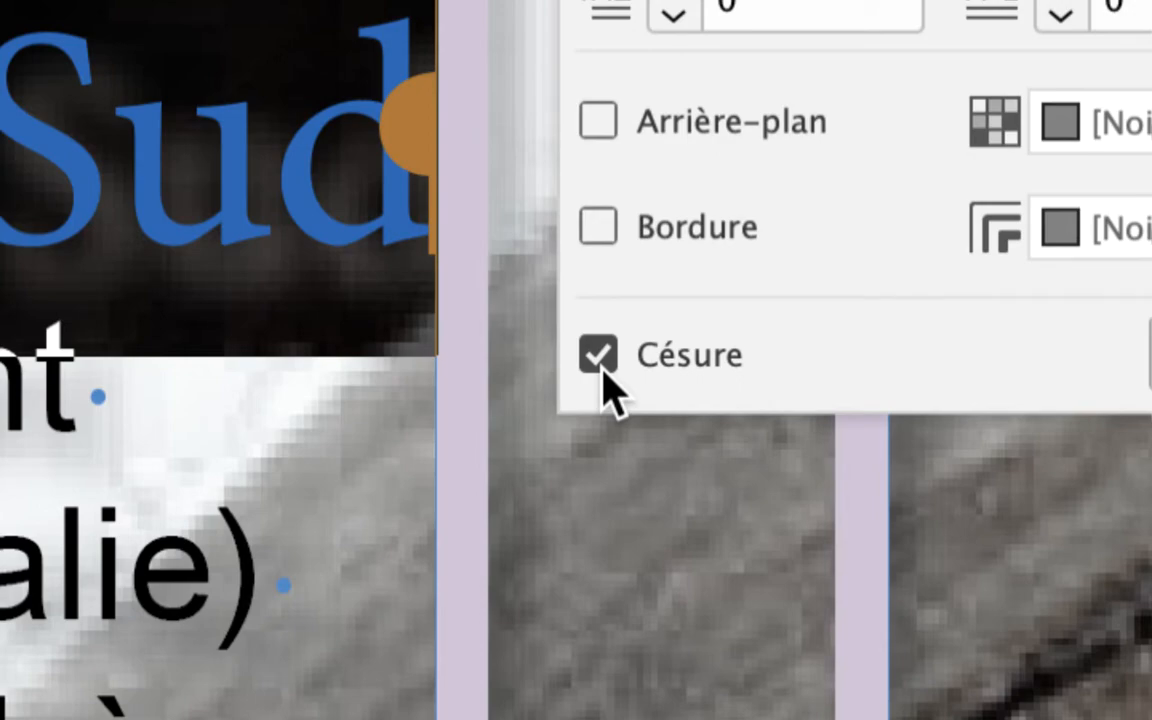
{"action": "left_click", "coordinate": [601, 360]}
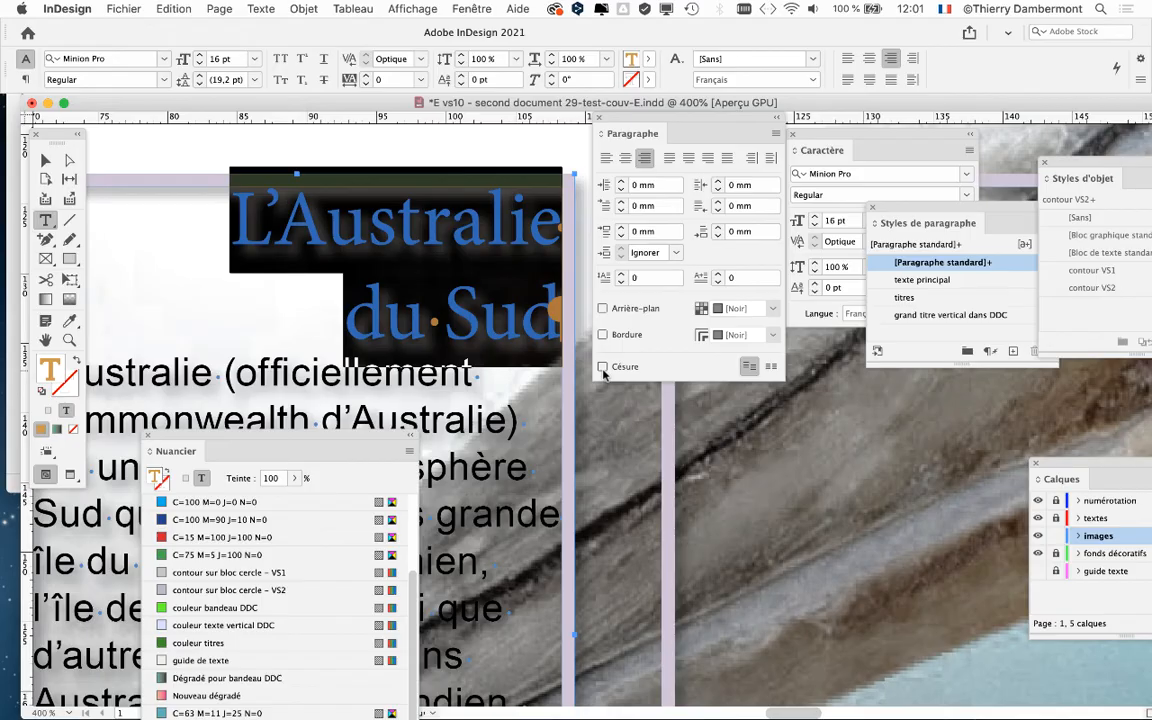
{"action": "left_click", "coordinate": [602, 367]}
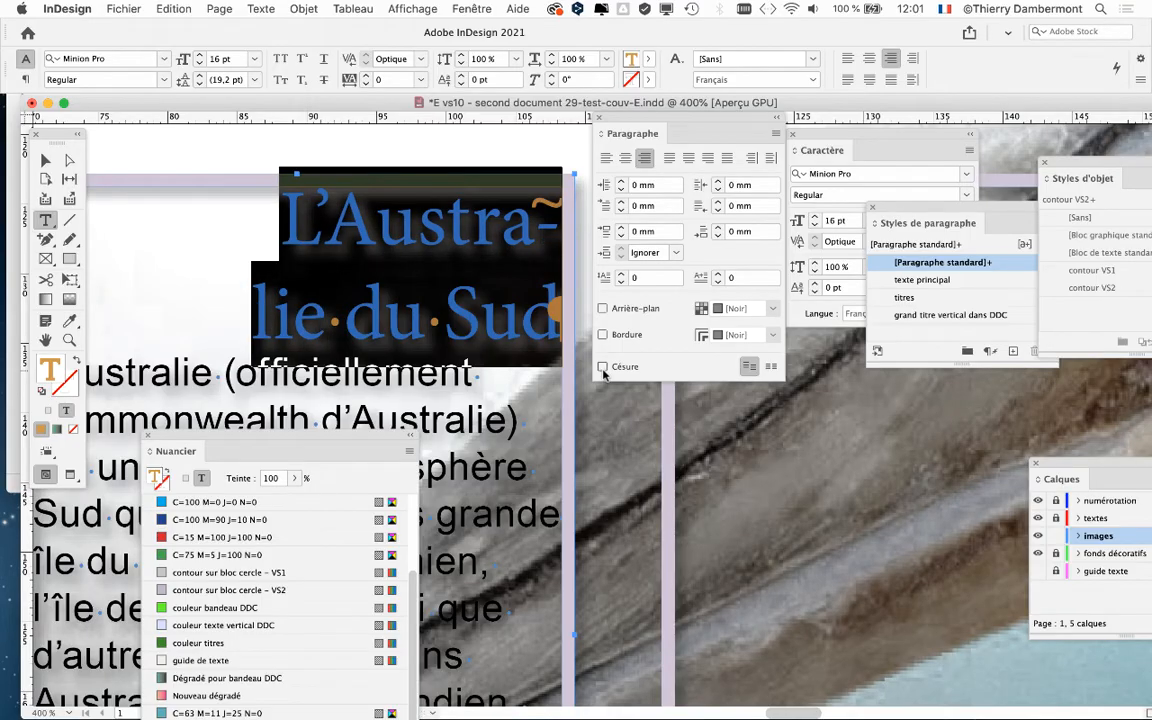
{"action": "left_click", "coordinate": [602, 367]}
{"action": "left_click", "coordinate": [602, 367]}
{"action": "left_click", "coordinate": [602, 367]}
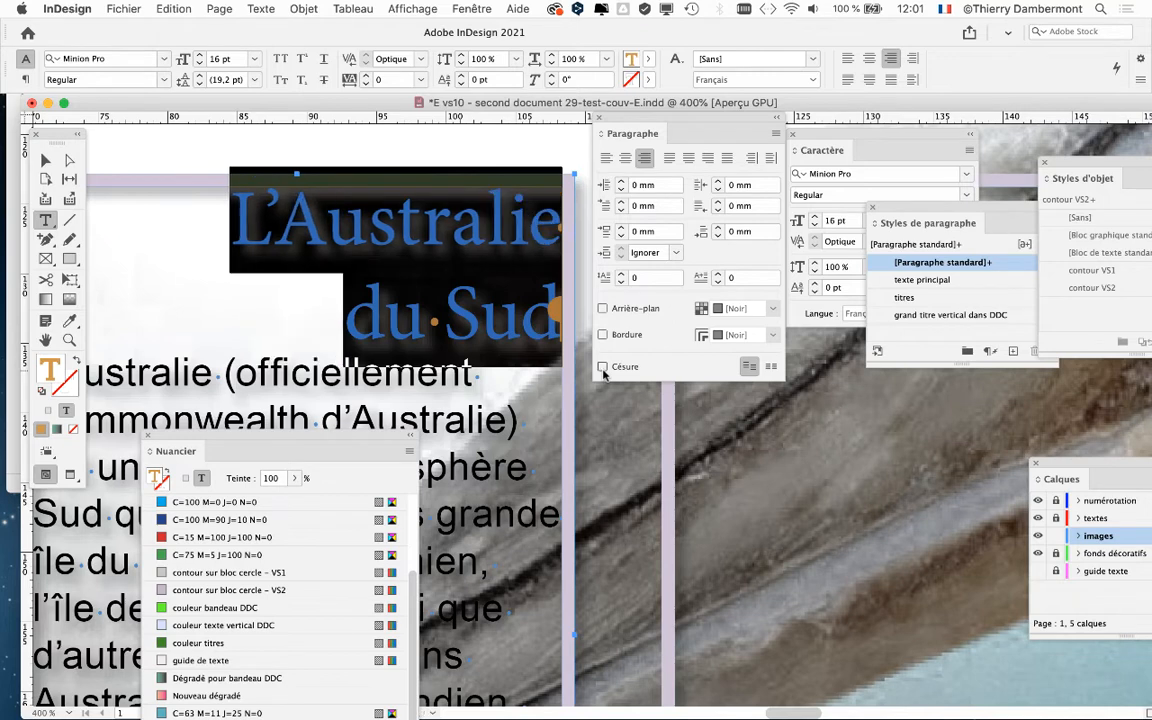
{"action": "left_click", "coordinate": [602, 367]}
{"action": "left_click", "coordinate": [602, 367]}
{"action": "left_click", "coordinate": [602, 367]}
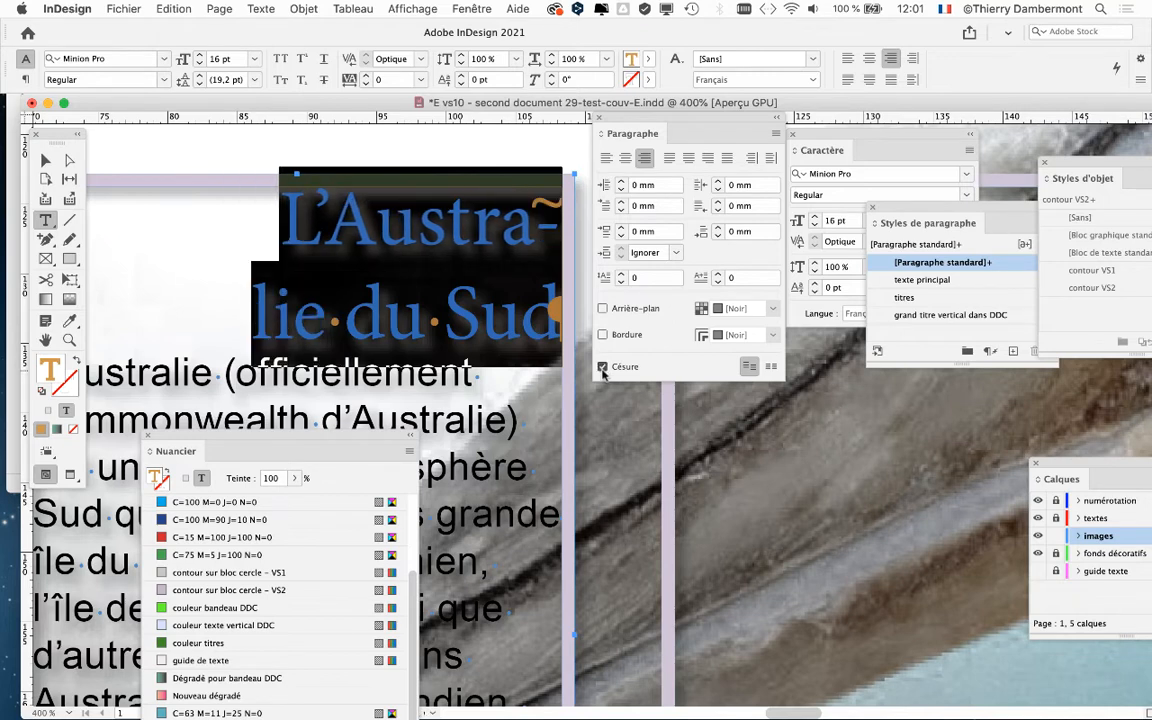
{"action": "left_click", "coordinate": [602, 367]}
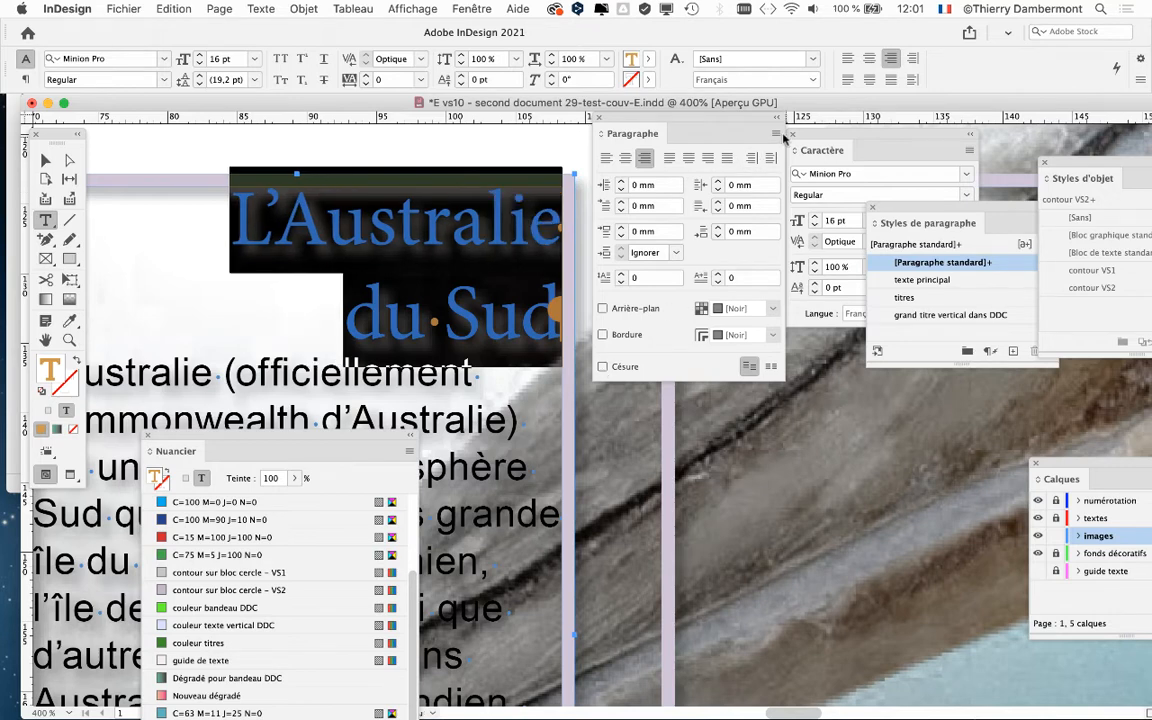
Open the title's detailed hyphenation settings, enable hyphenation to review its options, and confirm with hyphenation off
{"action": "left_click_drag", "start_coordinate": [753, 122], "coordinate": [531, 183]}
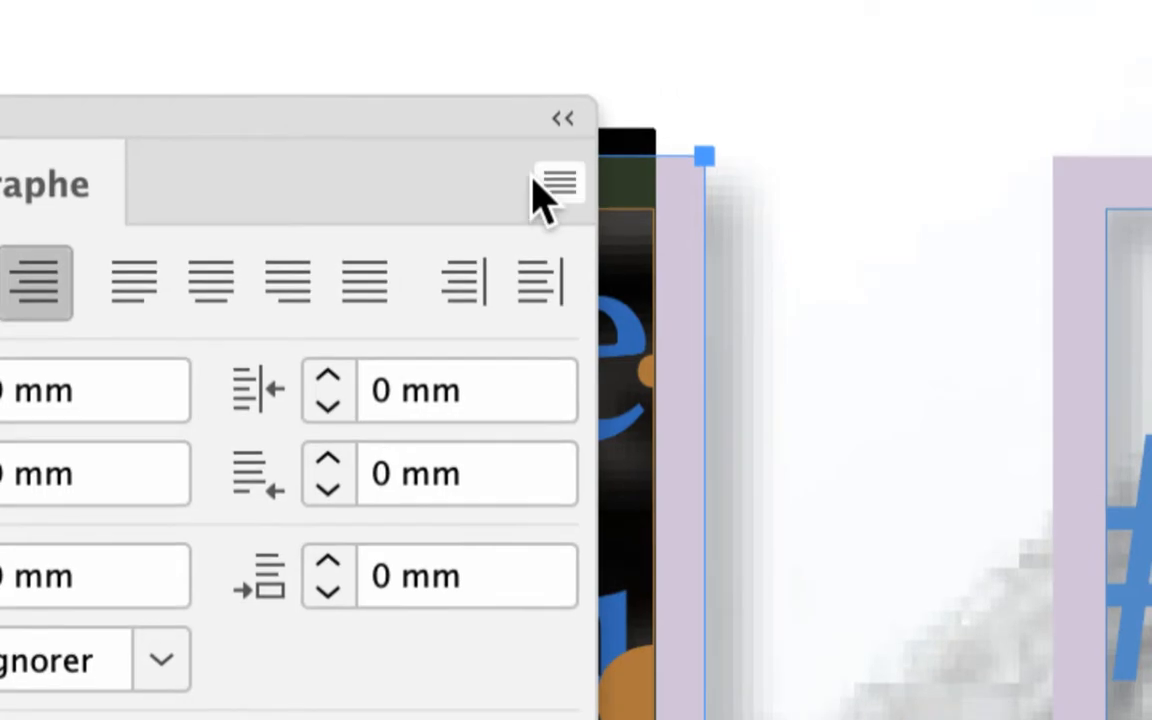
{"action": "left_click", "coordinate": [537, 183]}
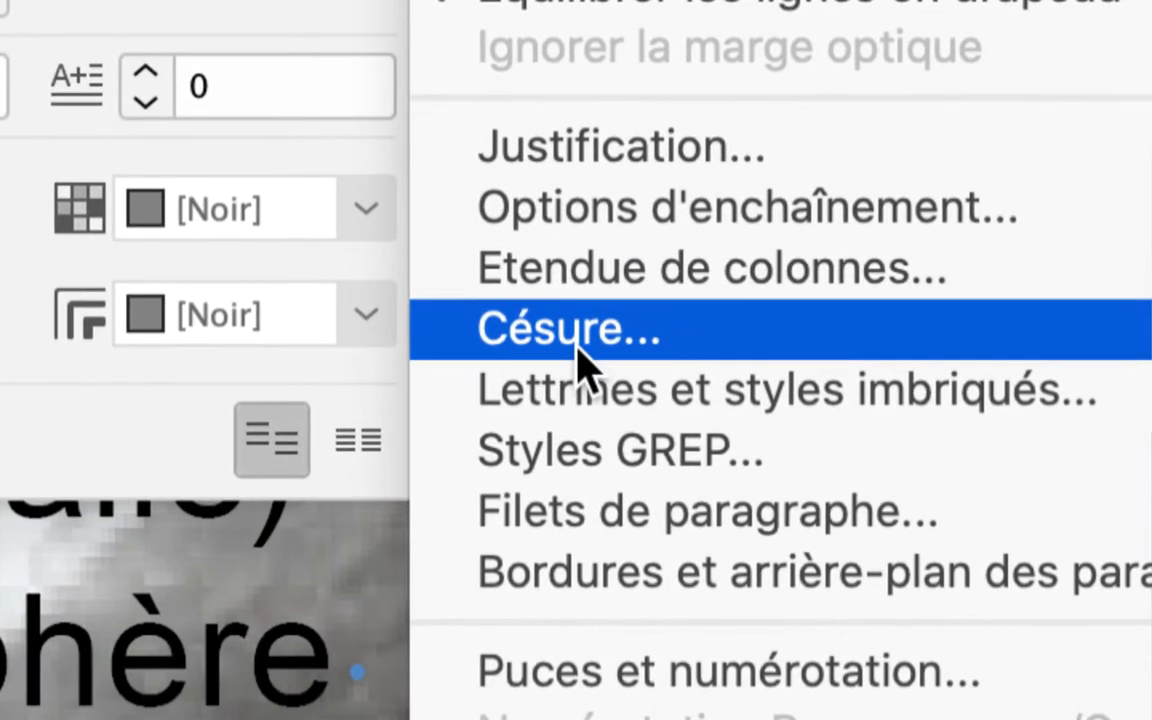
{"action": "left_click", "coordinate": [578, 346]}
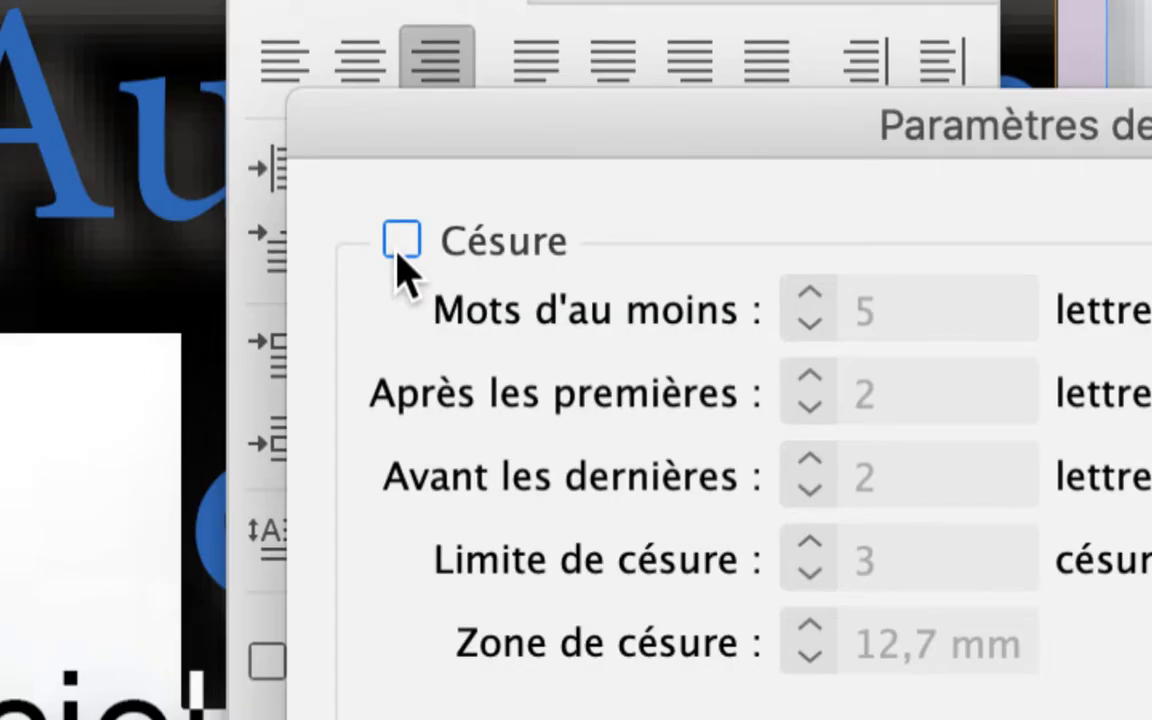
{"action": "left_click", "coordinate": [398, 250]}
{"action": "left_click", "coordinate": [398, 250]}
{"action": "left_click", "coordinate": [398, 250]}
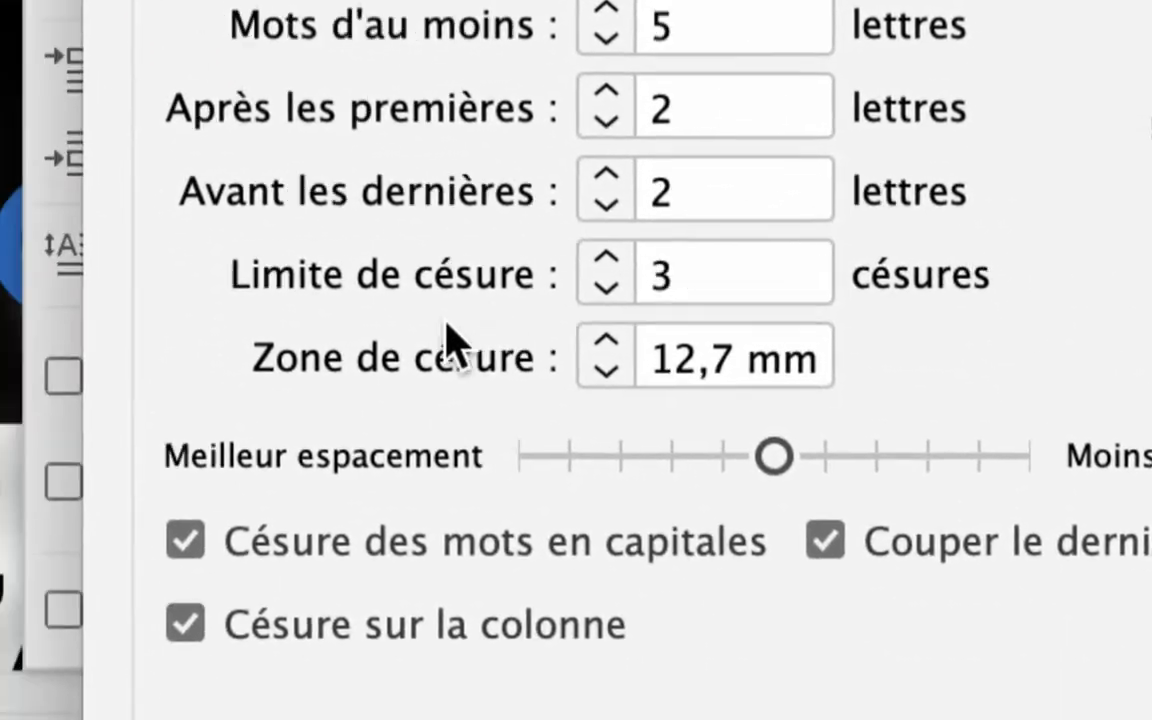
{"action": "left_click", "coordinate": [398, 248]}
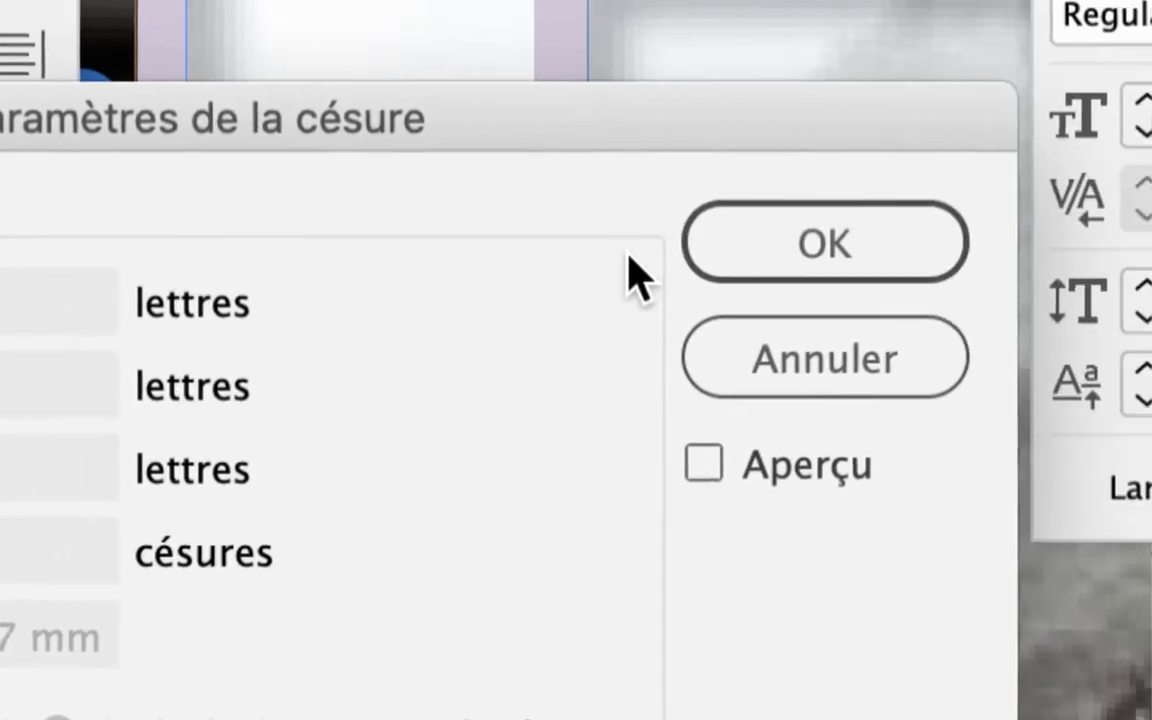
{"action": "left_click", "coordinate": [738, 244]}
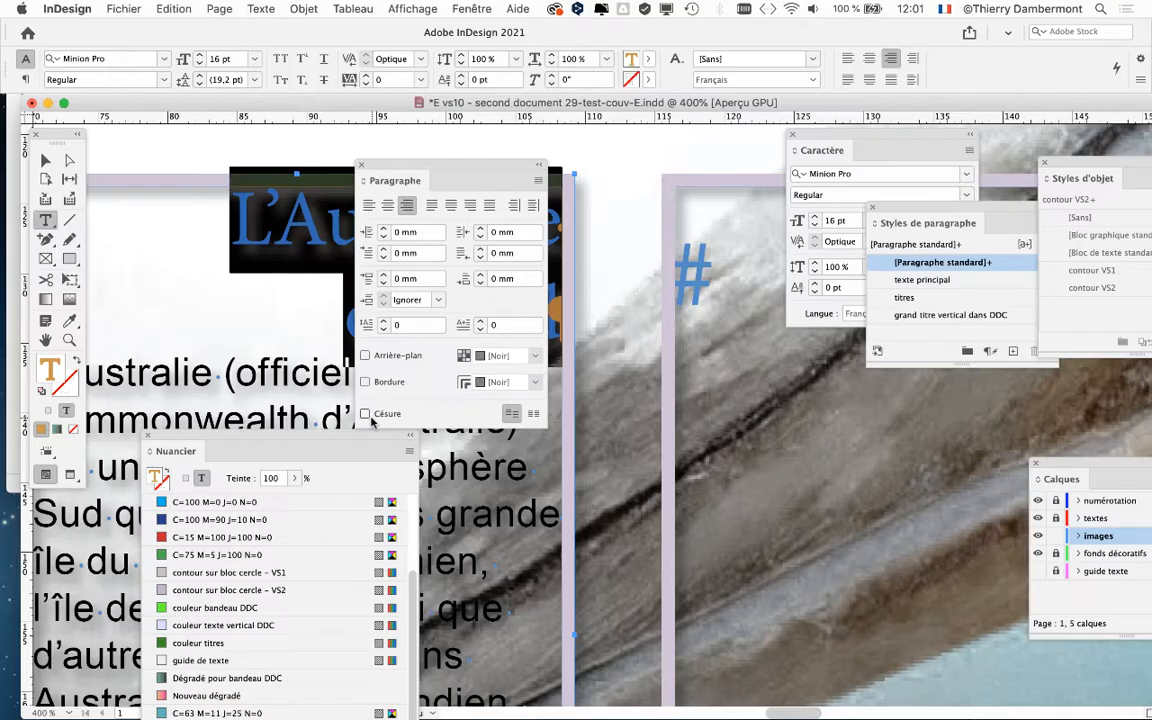
Set the space after the title paragraph to 3 mm
{"action": "left_click_drag", "start_coordinate": [418, 165], "coordinate": [693, 100]}
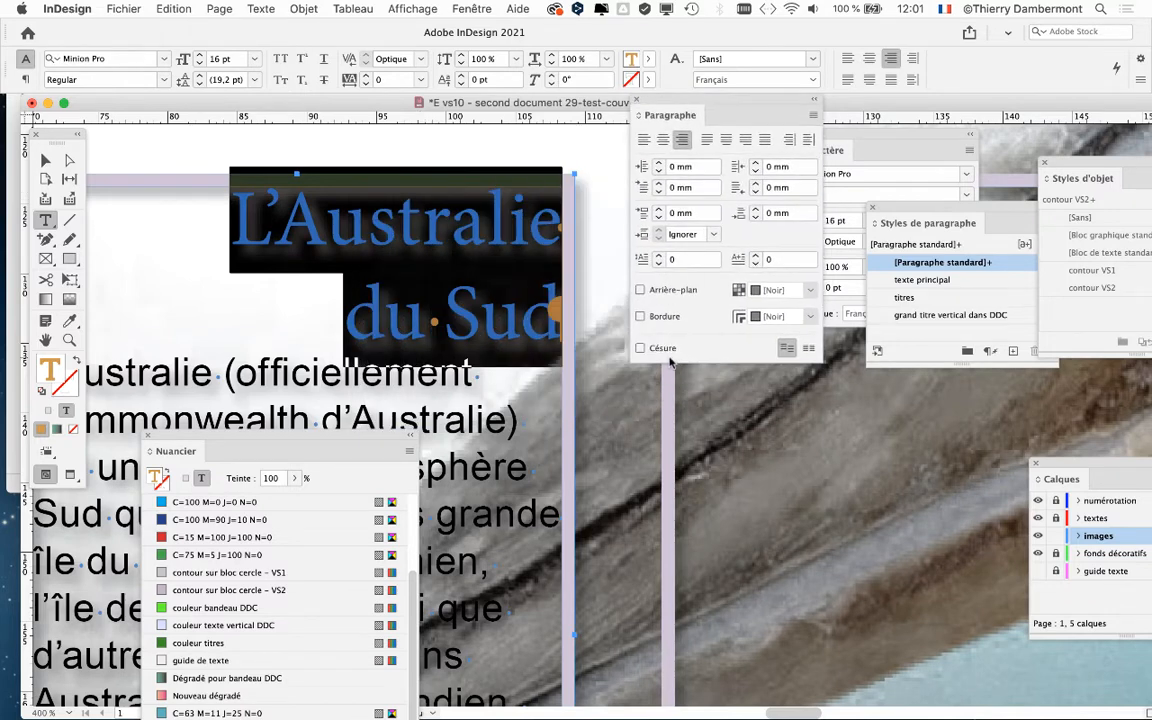
{"action": "left_click_drag", "start_coordinate": [655, 103], "coordinate": [592, 103]}
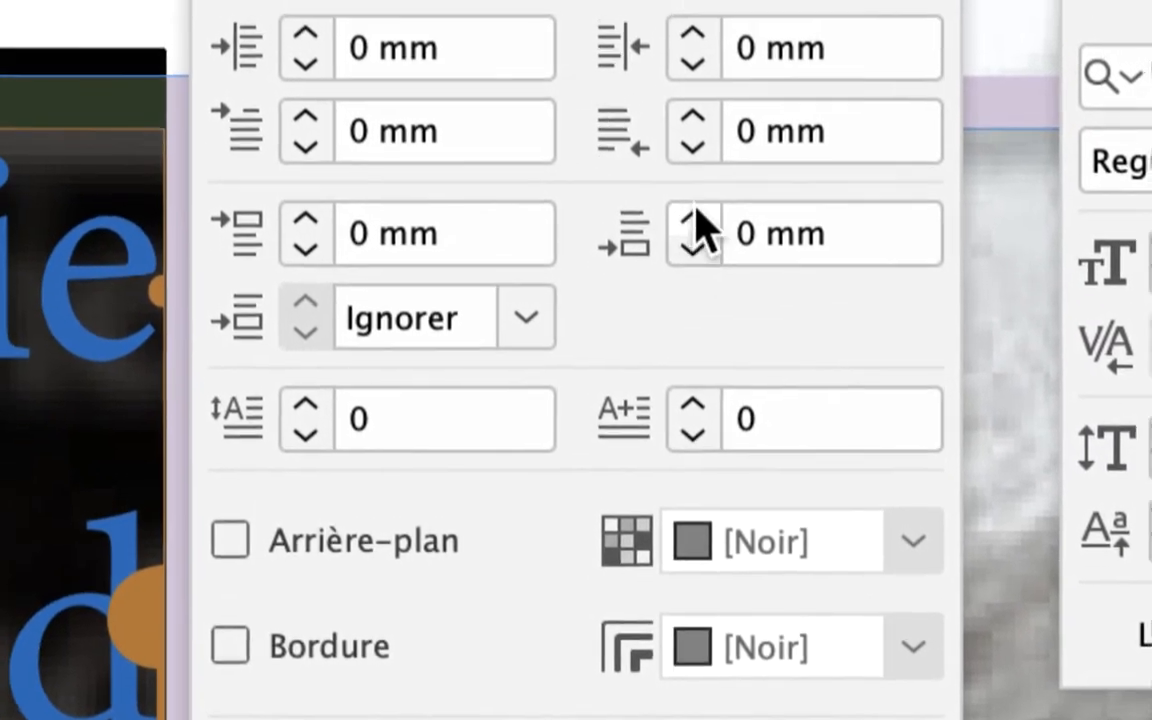
{"action": "left_click", "coordinate": [675, 214]}
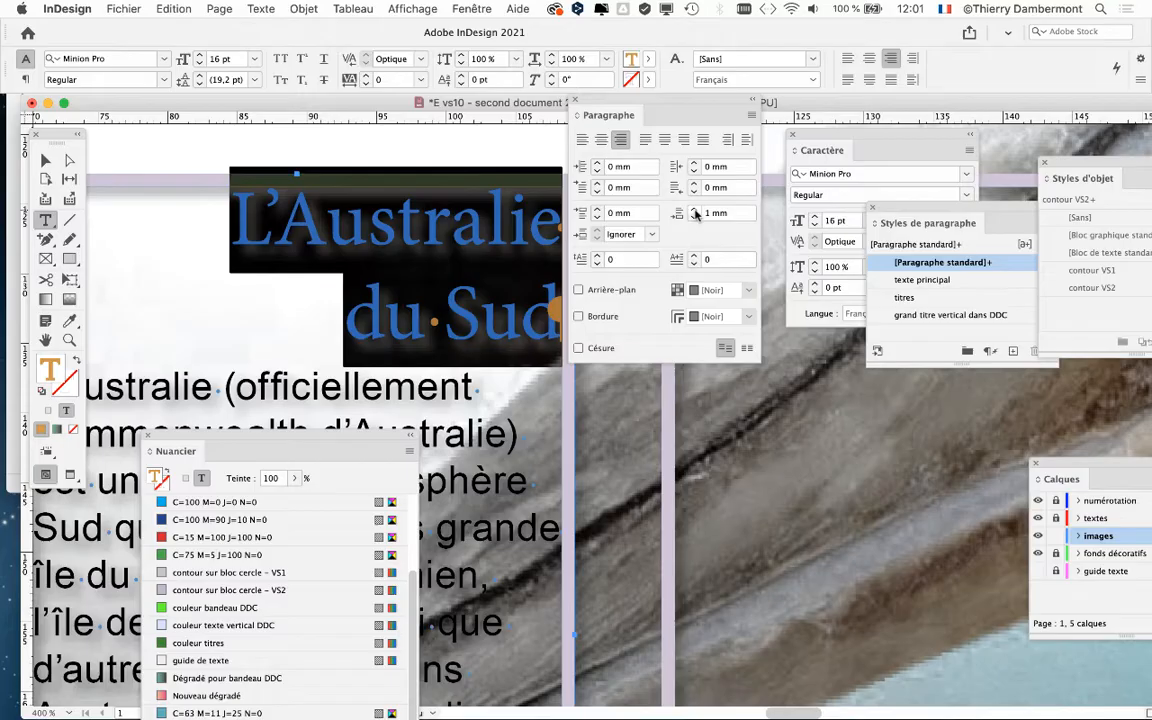
{"action": "left_click", "coordinate": [695, 212]}
{"action": "left_click", "coordinate": [695, 212]}
{"action": "left_click", "coordinate": [695, 212]}
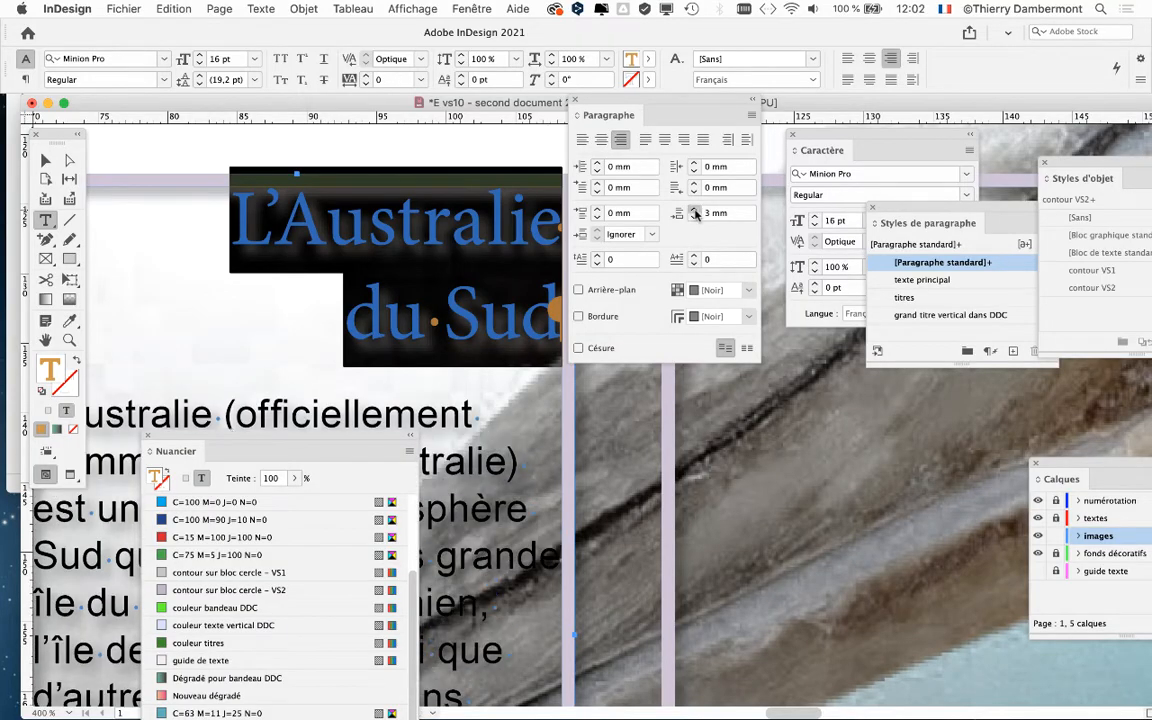
{"action": "left_click", "coordinate": [694, 219]}
Create a new A4 print document in portrait orientation with the preset margins and a single page
{"action": "left_click", "coordinate": [123, 8]}
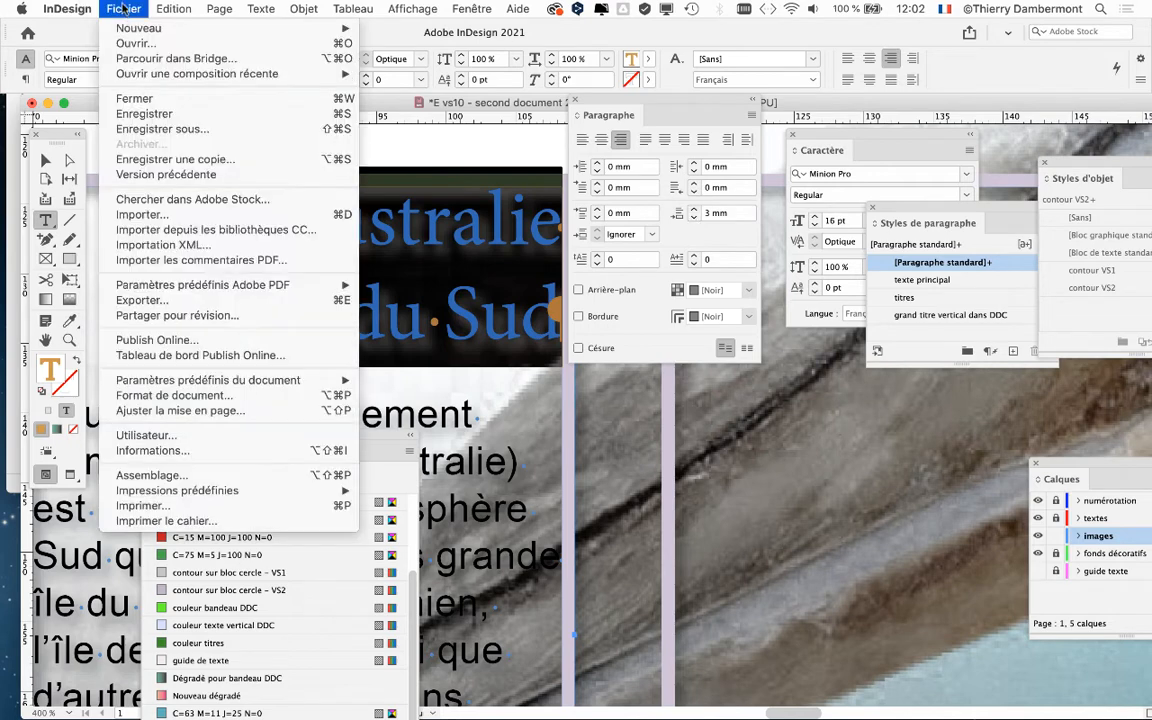
{"action": "mouse_move", "coordinate": [200, 28]}
{"action": "left_click", "coordinate": [390, 34]}
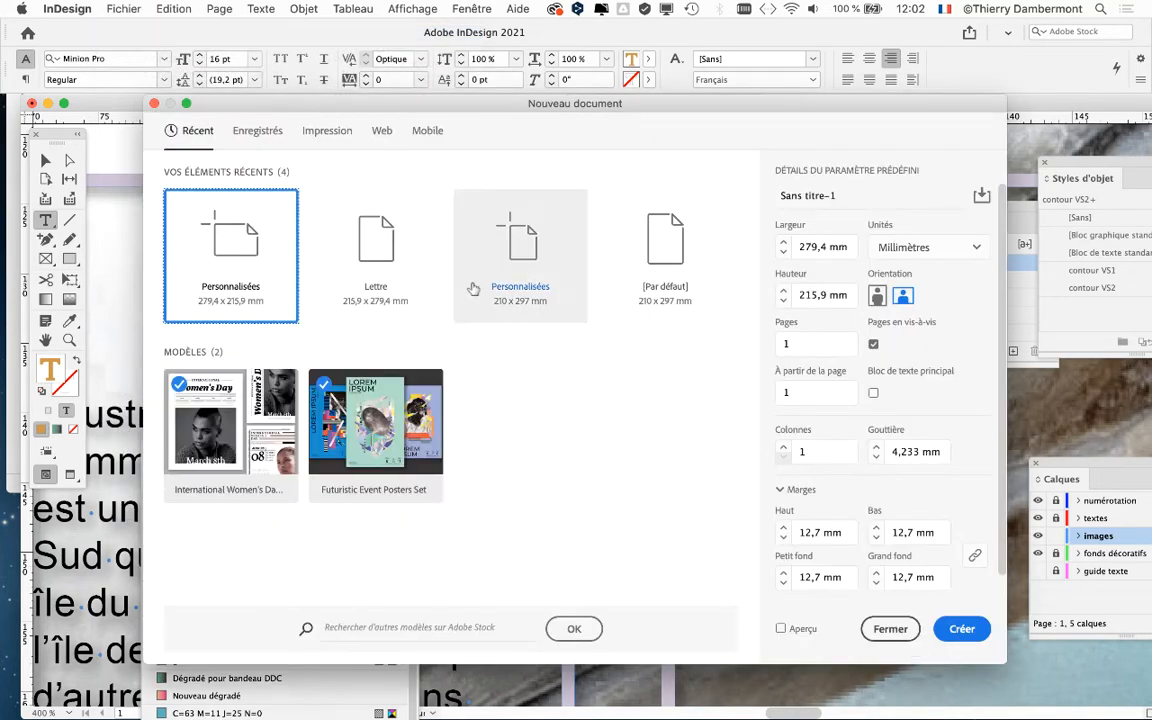
{"action": "left_click", "coordinate": [314, 124]}
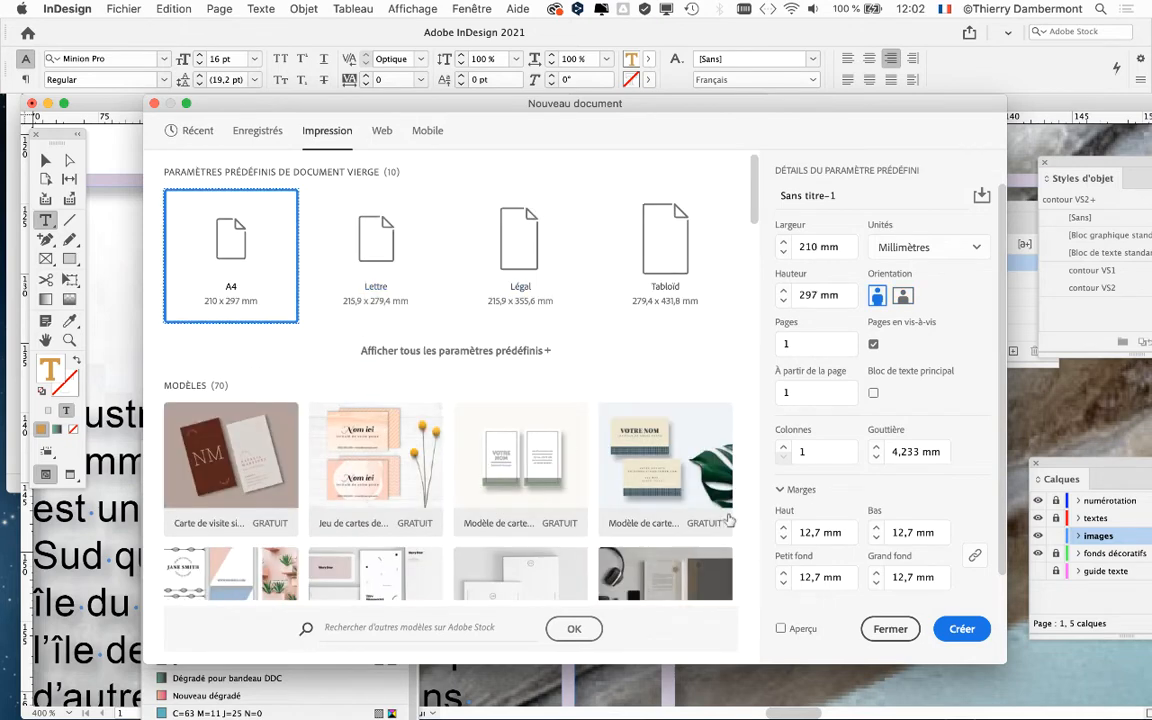
{"action": "left_click", "coordinate": [958, 627]}
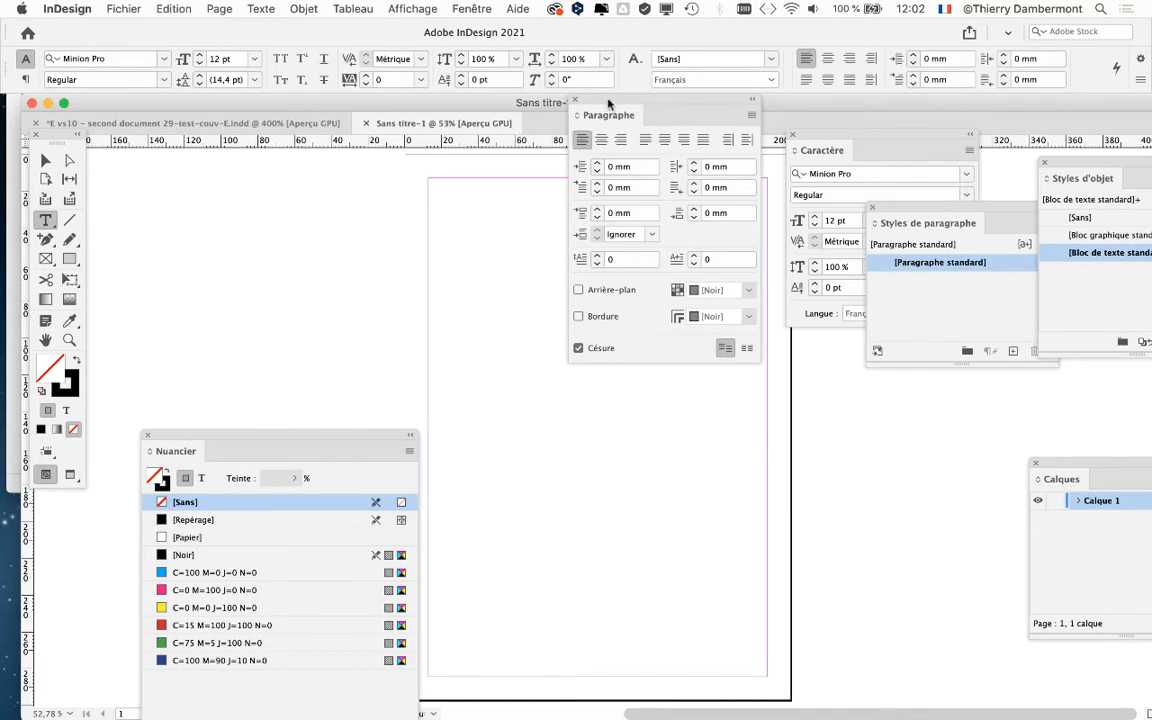
Draw a text frame about 85.5 mm wide and 74 mm high near the page's top and fill it with placeholder text
{"action": "left_click_drag", "start_coordinate": [608, 103], "coordinate": [254, 258]}
{"action": "left_click_drag", "start_coordinate": [455, 219], "coordinate": [610, 353]}
{"action": "right_click", "coordinate": [486, 261]}
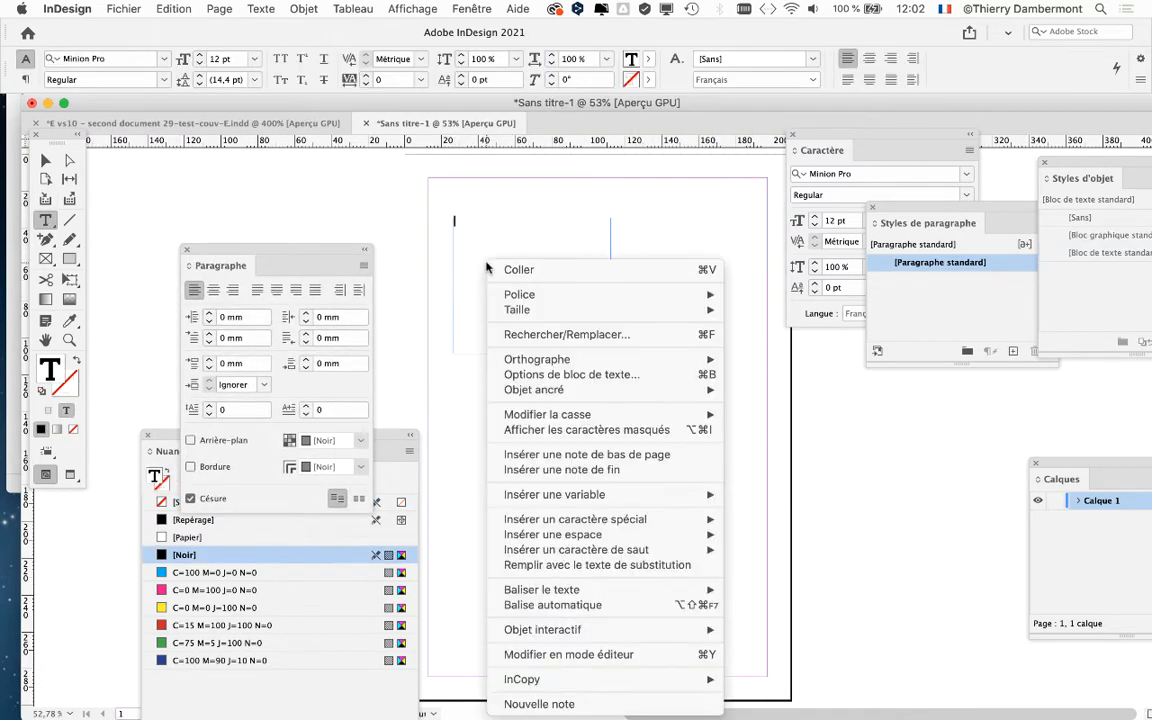
{"action": "left_click", "coordinate": [666, 566]}
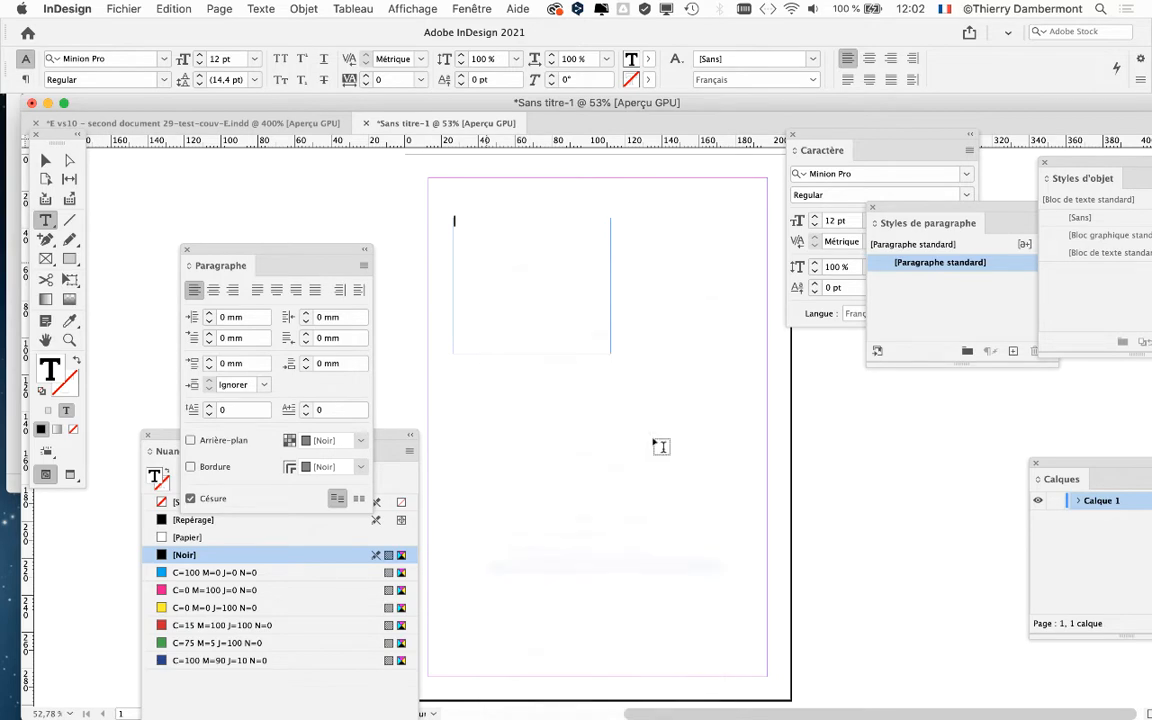
{"action": "left_click", "coordinate": [261, 8]}
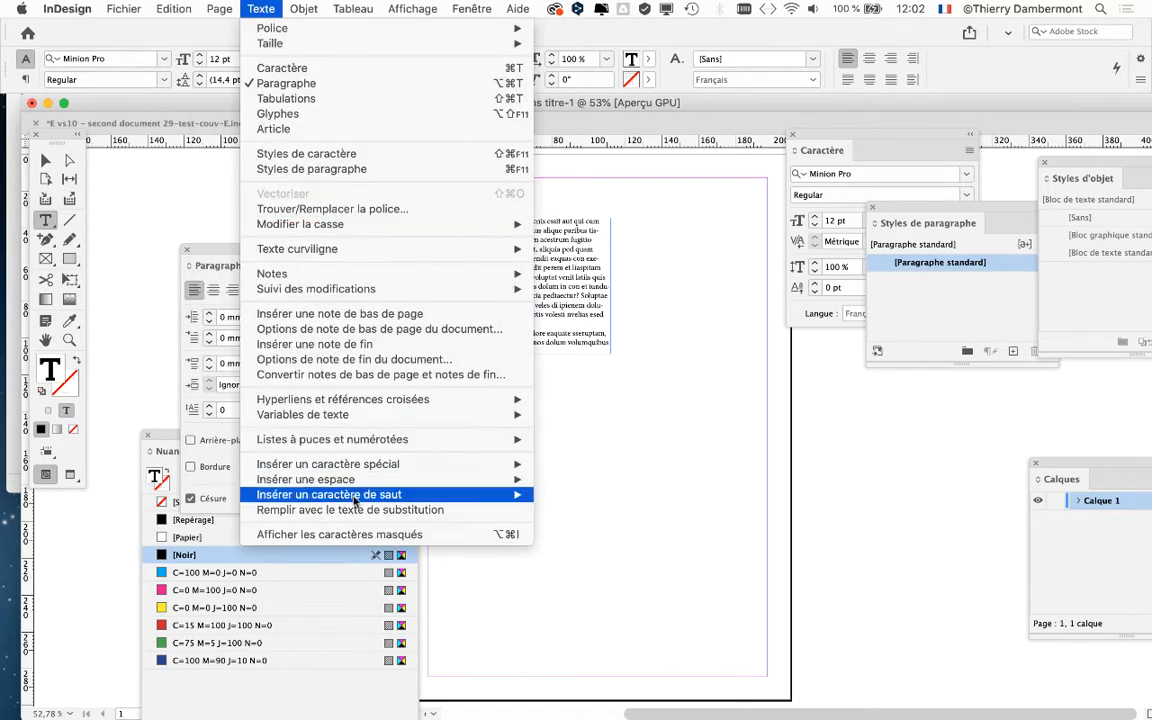
{"action": "left_click", "coordinate": [432, 509]}
Extend the text frame to about 101.5 mm high and break its text into new paragraphs after "endit" and "optatest"
{"action": "left_click", "coordinate": [45, 160]}
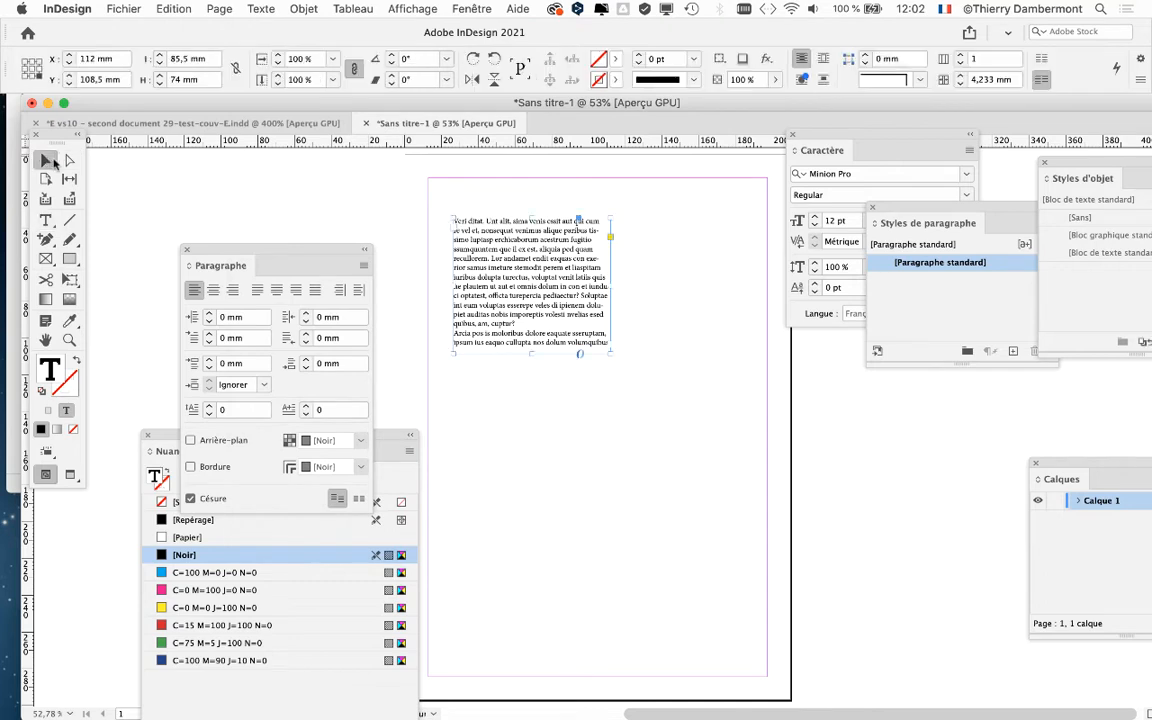
{"action": "left_click_drag", "start_coordinate": [538, 350], "coordinate": [538, 404]}
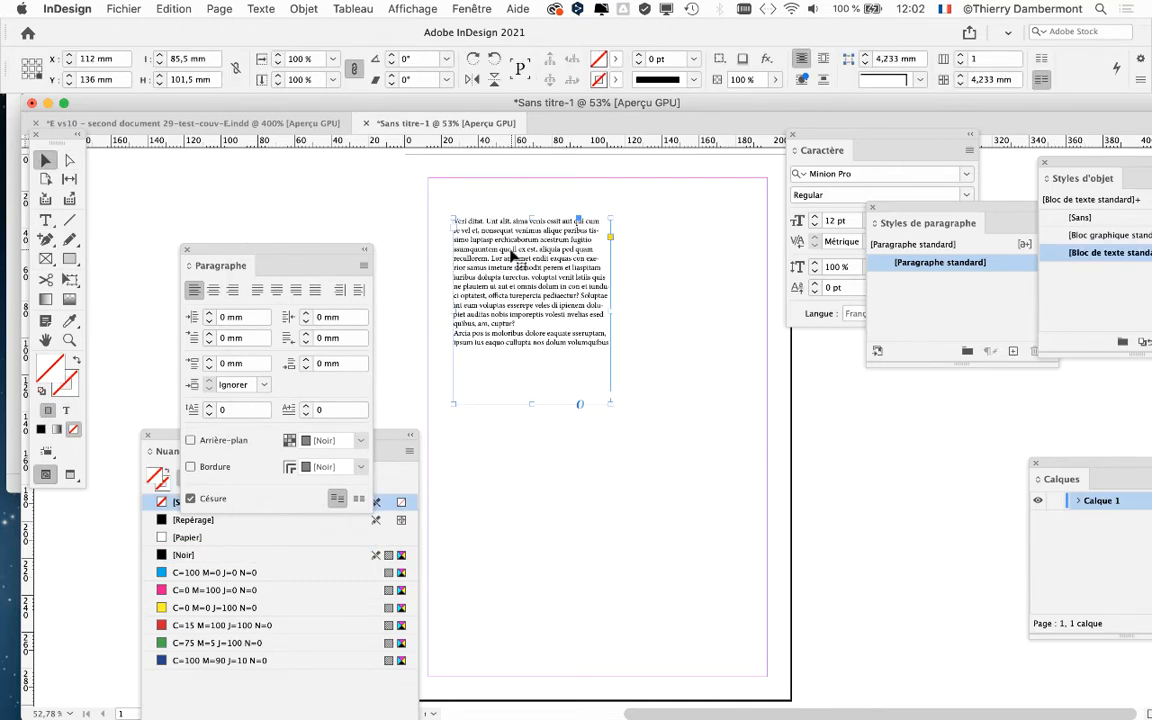
{"action": "left_click", "coordinate": [45, 219]}
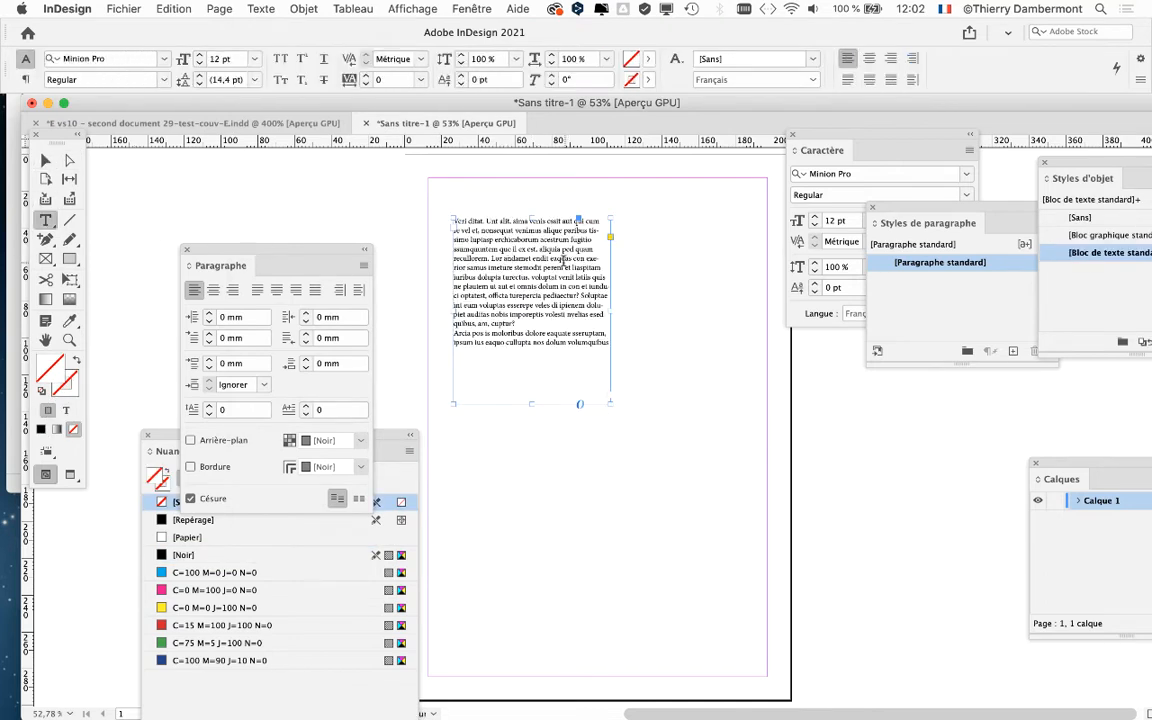
{"action": "left_click", "coordinate": [556, 257]}
{"action": "key", "text": "Return"}
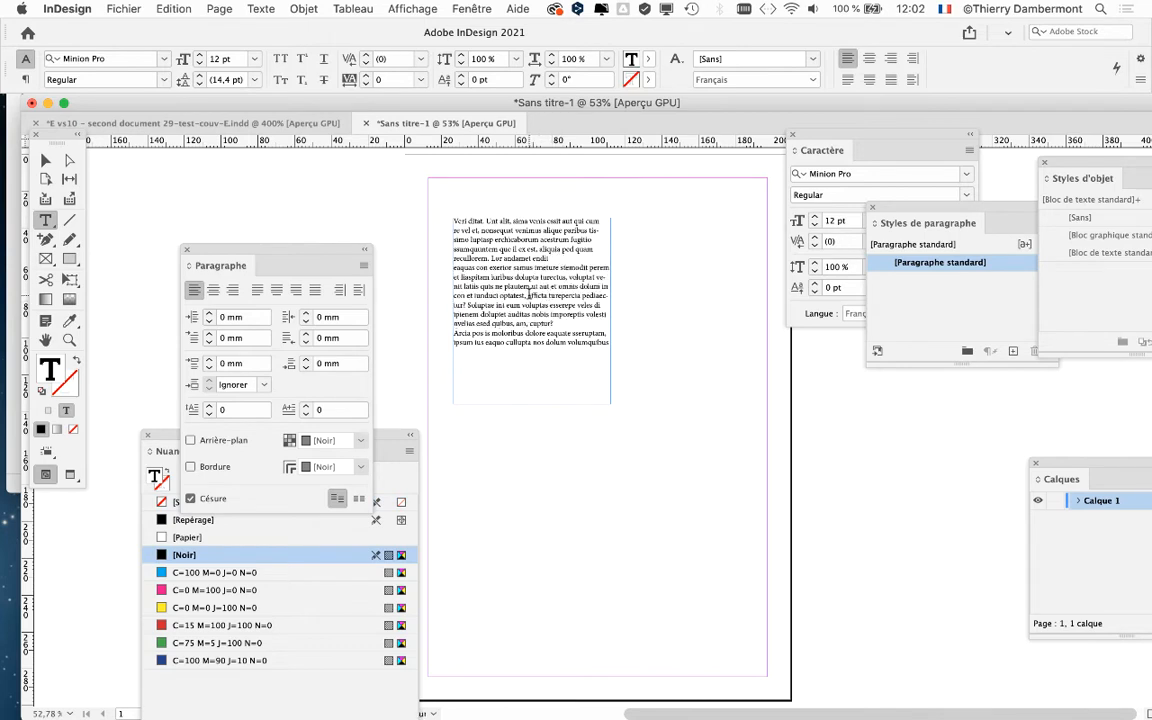
{"action": "key", "text": "Return"}
Show the hidden characters in the placeholder text at a larger view
{"action": "left_click", "coordinate": [45, 160]}
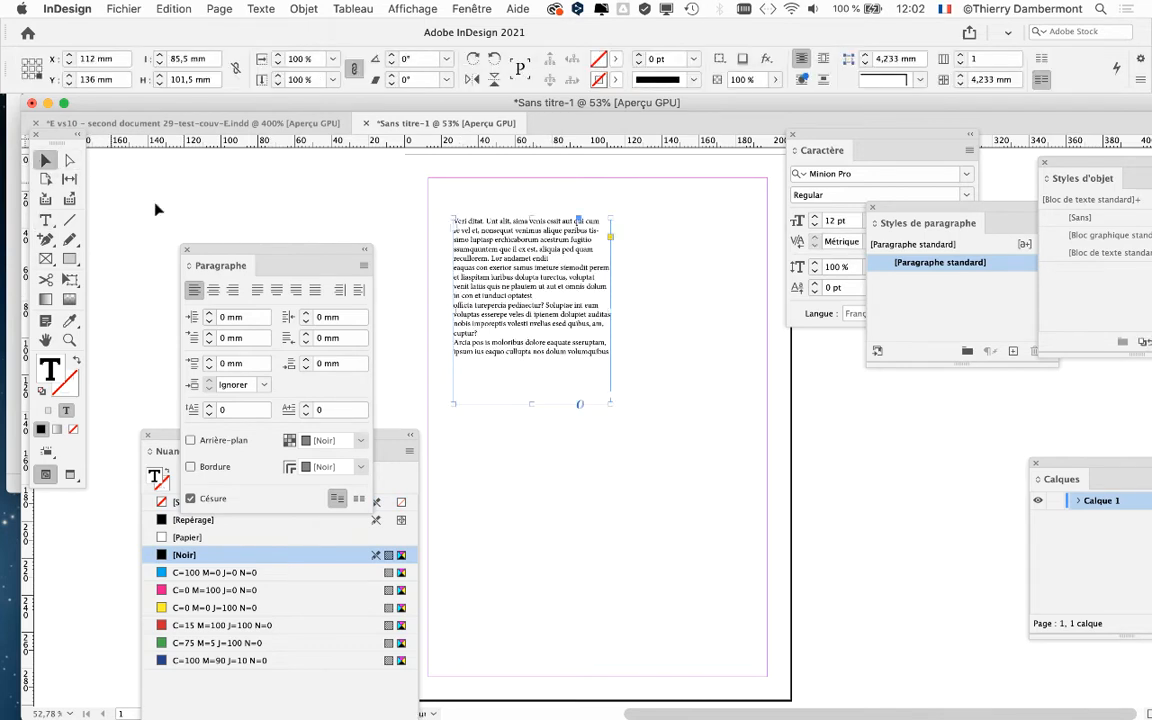
{"action": "scroll", "coordinate": [496, 264], "scroll_direction": "up", "scroll_amount": 3}
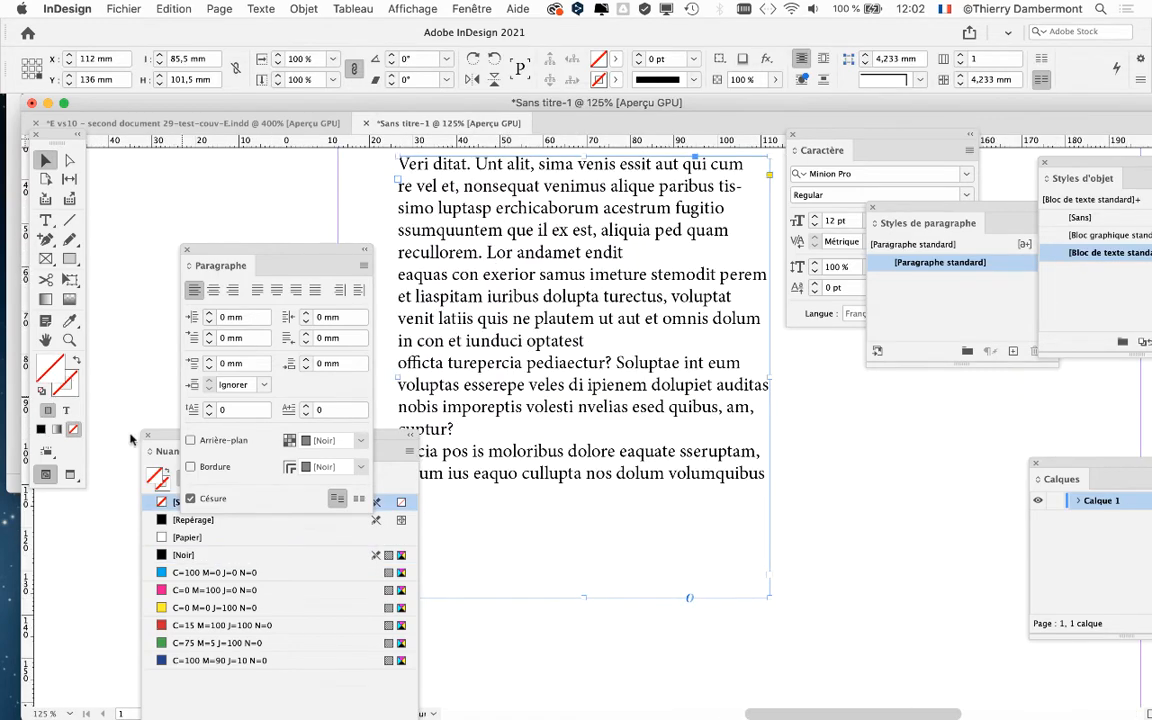
{"action": "left_click", "coordinate": [261, 9]}
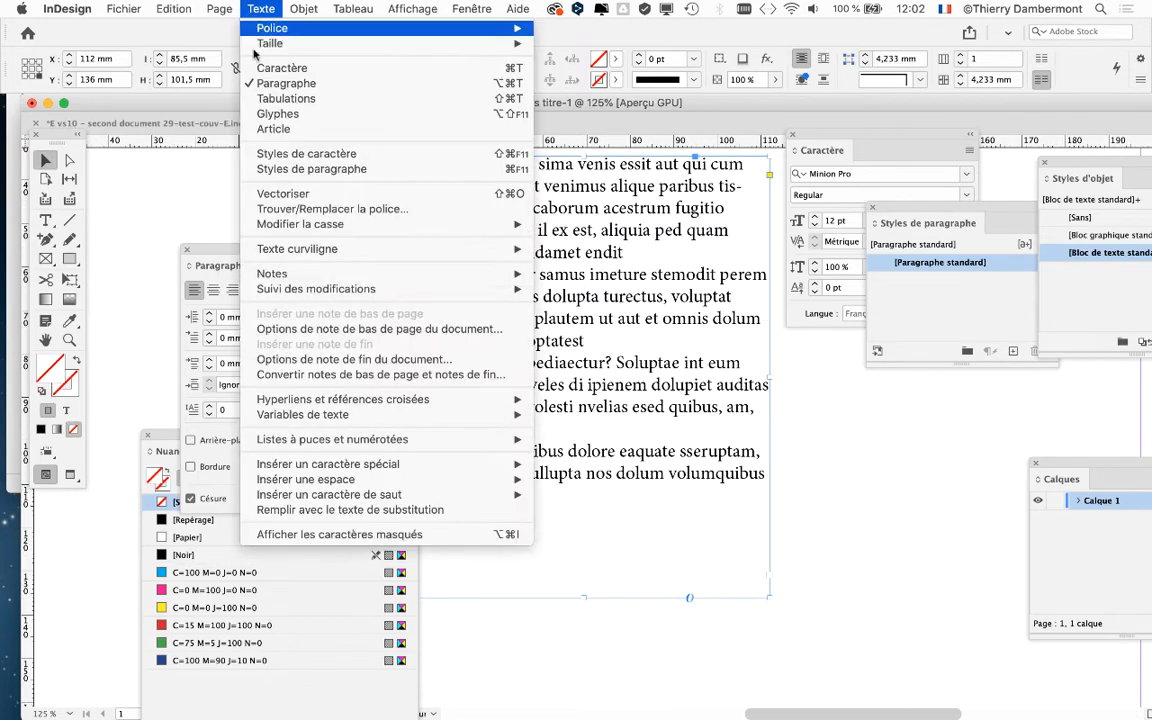
{"action": "left_click", "coordinate": [365, 534]}
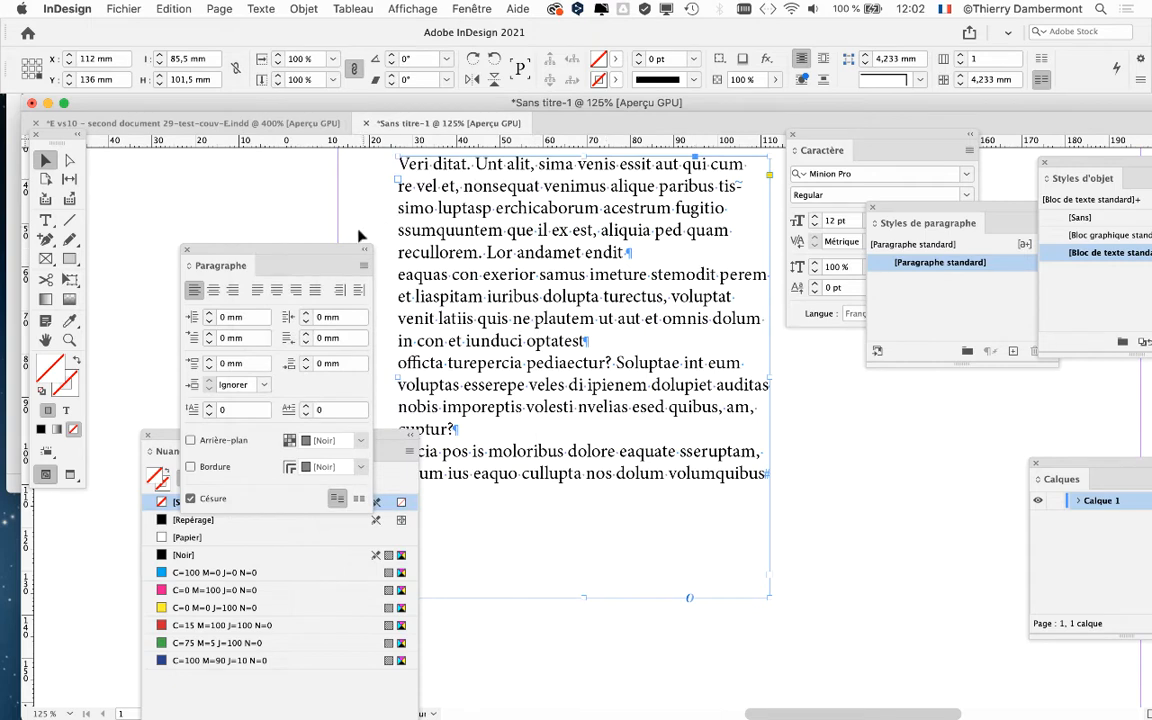
Hide the floating panels except the tools, deselect the frame, and examine the paragraph marks and the end-of-story mark
{"action": "key", "text": "shift+Tab"}
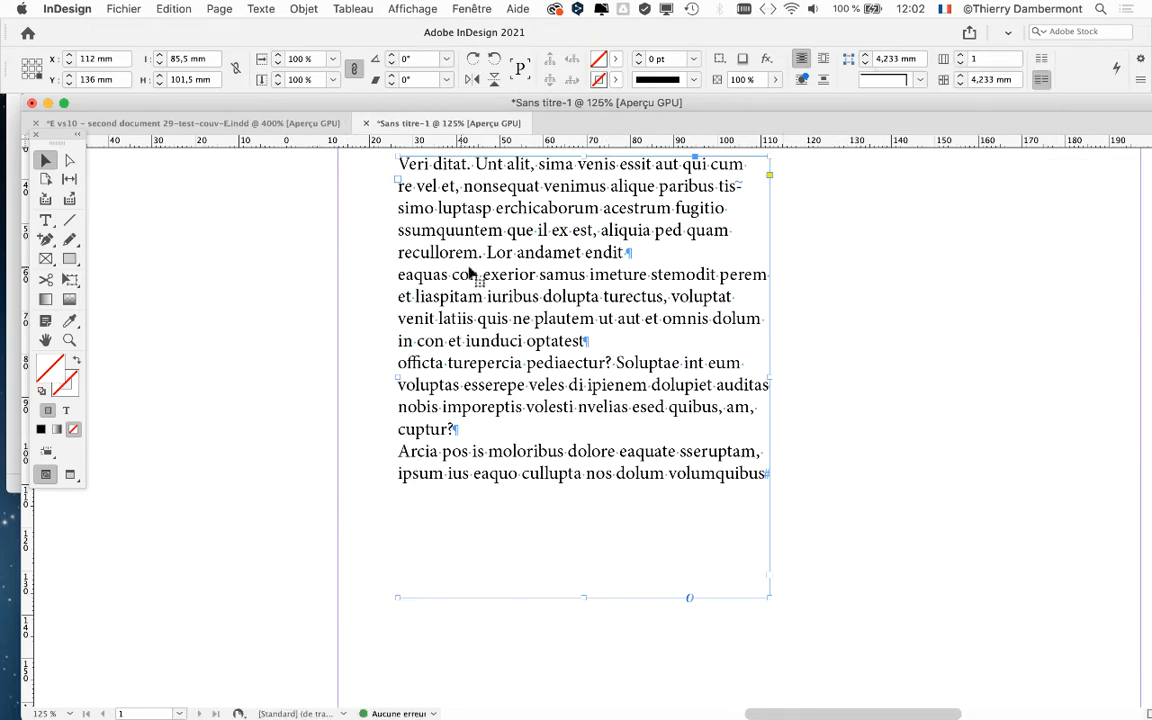
{"action": "left_click", "coordinate": [216, 231]}
{"action": "scroll", "coordinate": [543, 328], "scroll_direction": "up", "scroll_amount": 4}
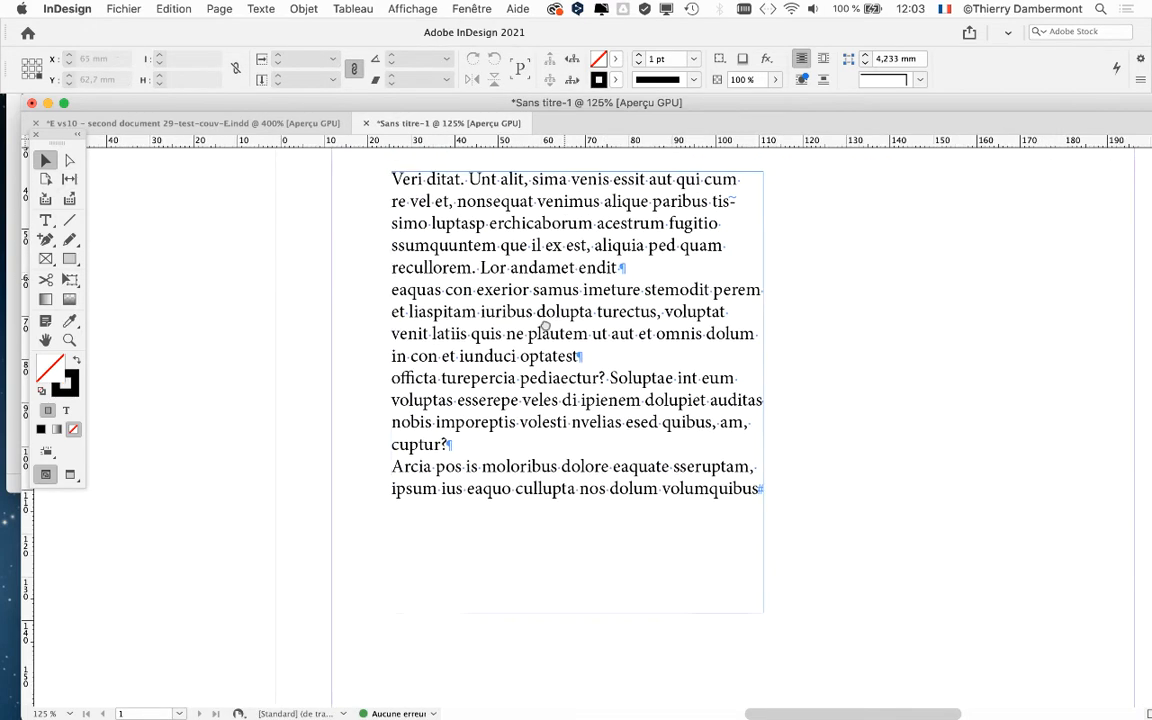
{"action": "scroll", "coordinate": [503, 347], "scroll_direction": "up", "scroll_amount": 2}
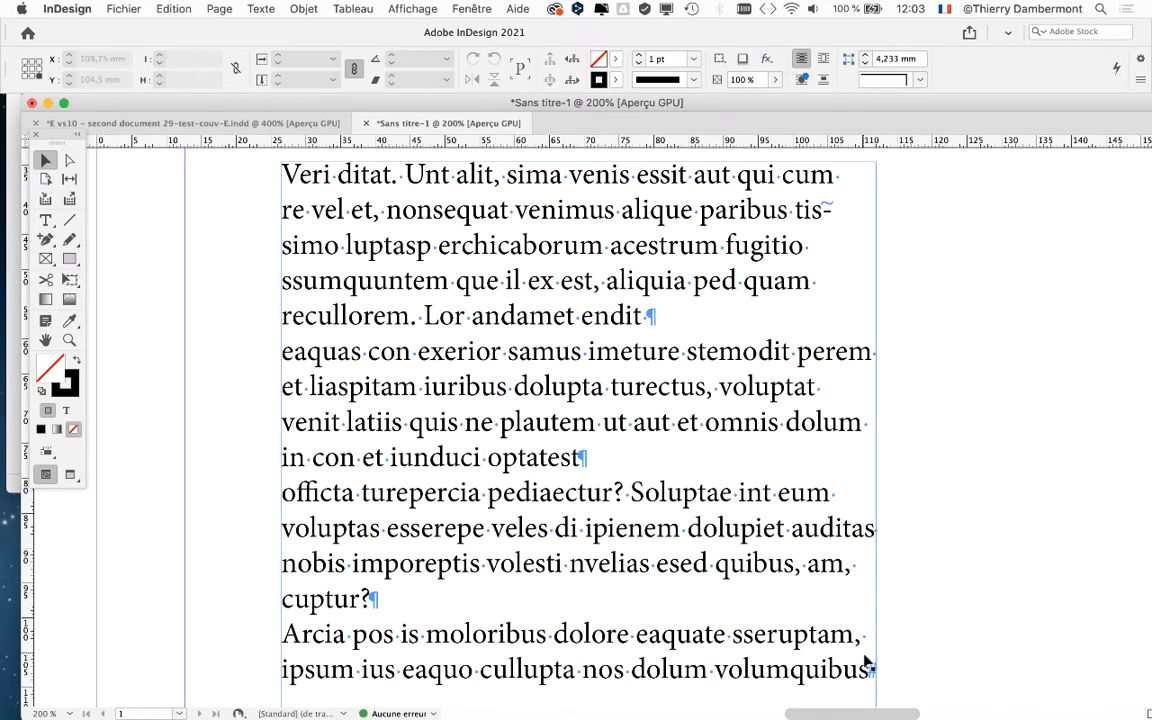
{"action": "scroll", "coordinate": [880, 680], "scroll_direction": "down", "scroll_amount": 8}
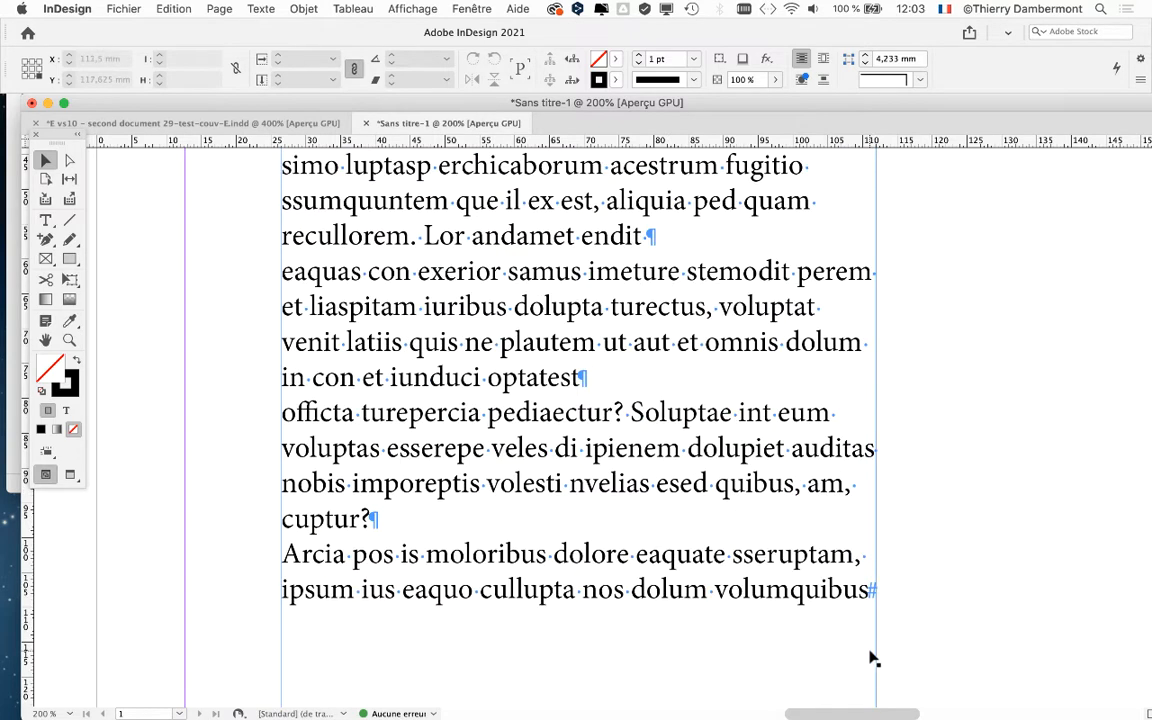
{"action": "scroll", "coordinate": [880, 335], "scroll_direction": "up", "scroll_amount": 1}
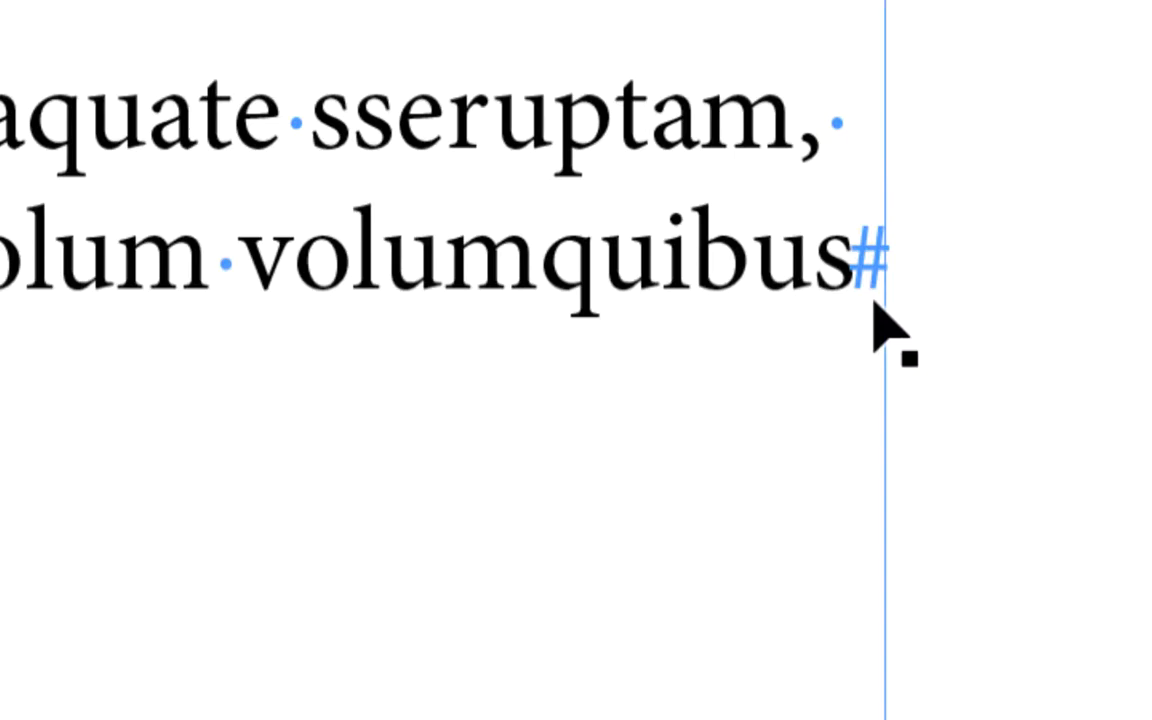
{"action": "scroll", "coordinate": [811, 375], "scroll_direction": "up", "scroll_amount": 3}
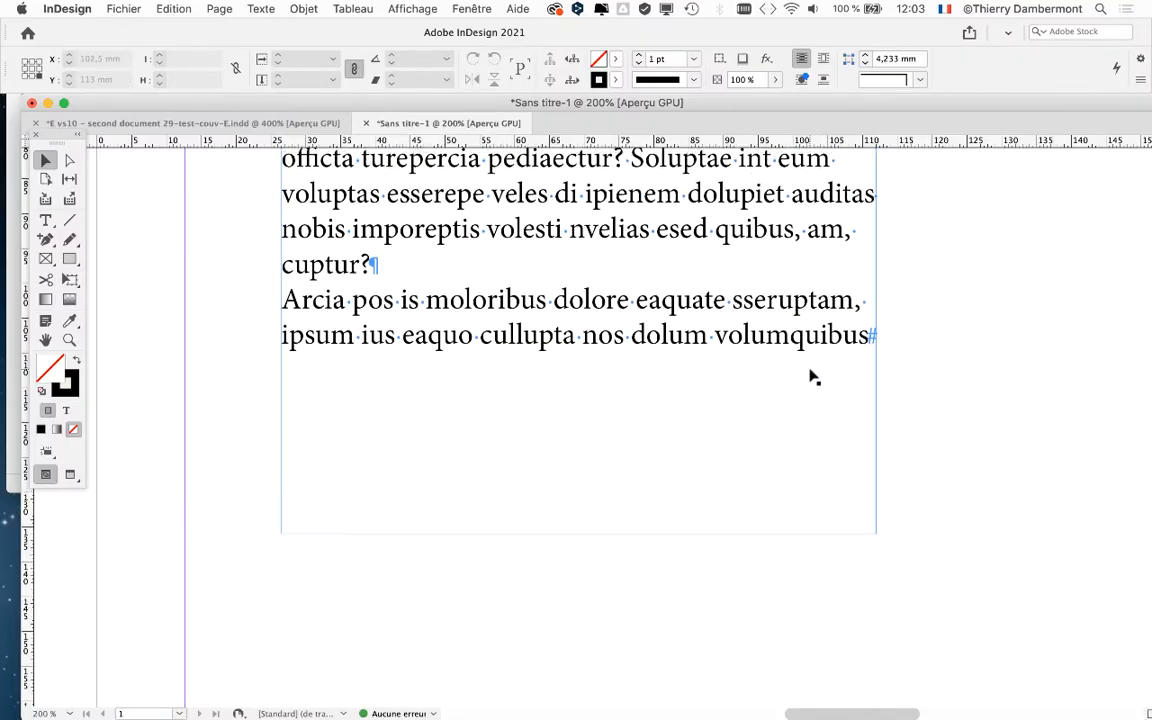
{"action": "scroll", "coordinate": [811, 375], "scroll_direction": "up", "scroll_amount": 4}
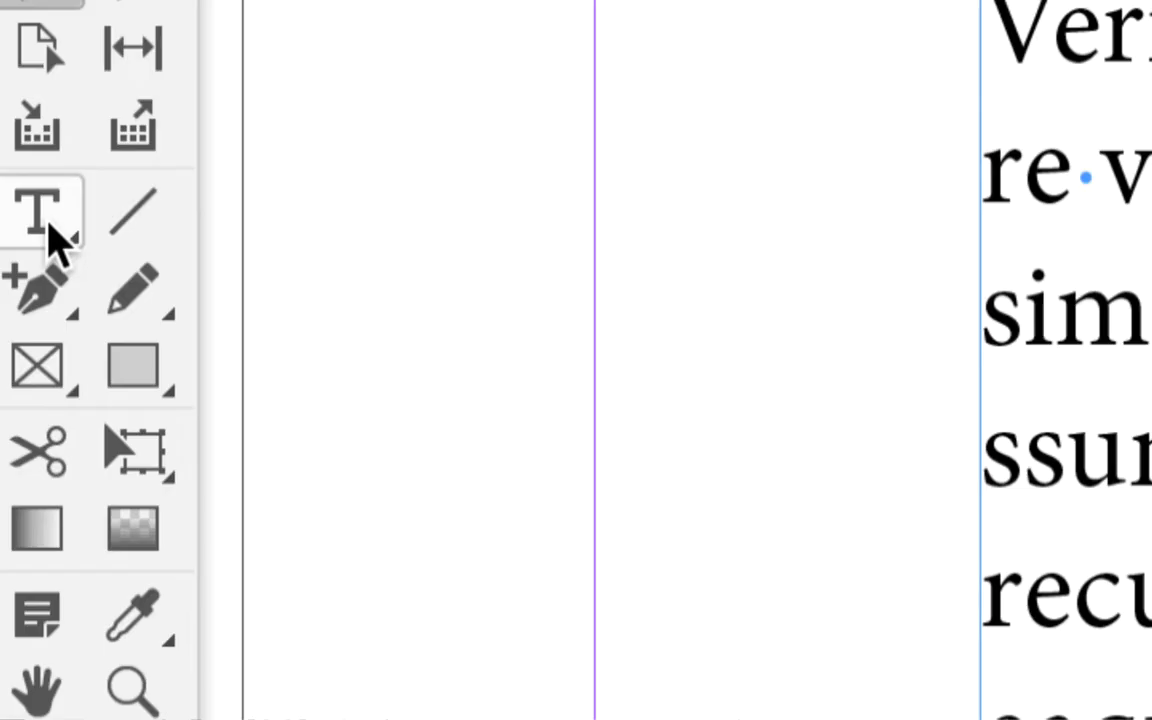
Insert two empty paragraphs after the first paragraph, which ends with "Lor andamet endit"
{"action": "left_click", "coordinate": [48, 224]}
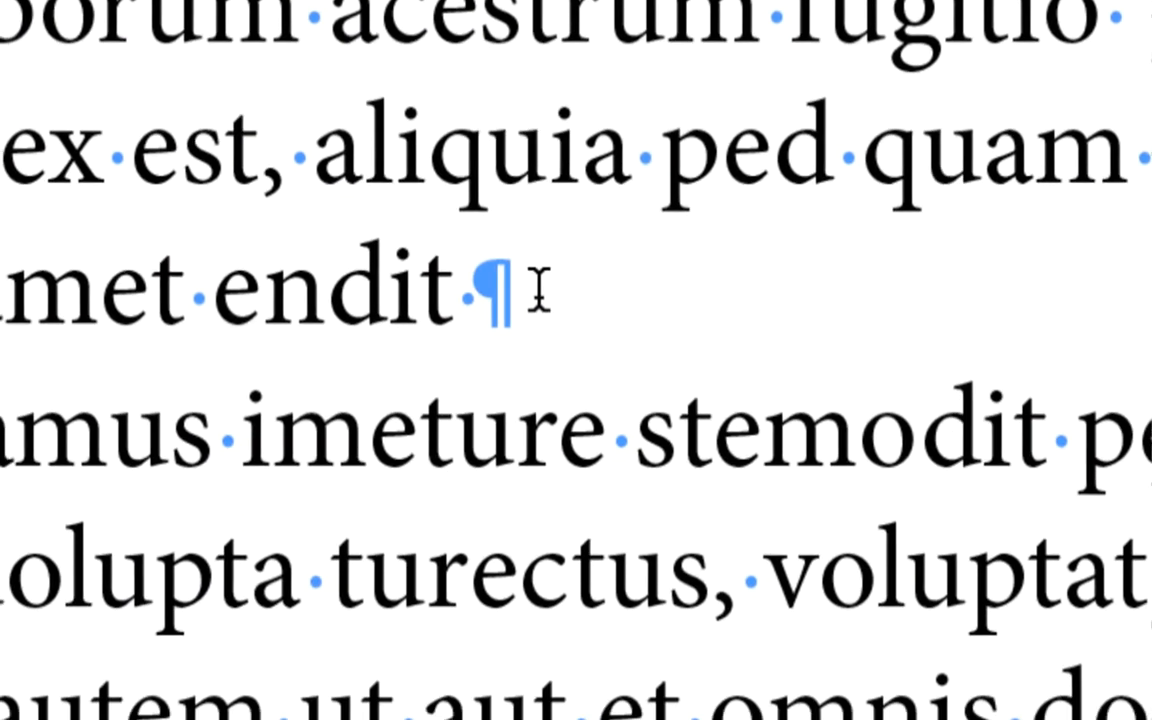
{"action": "left_click", "coordinate": [538, 293]}
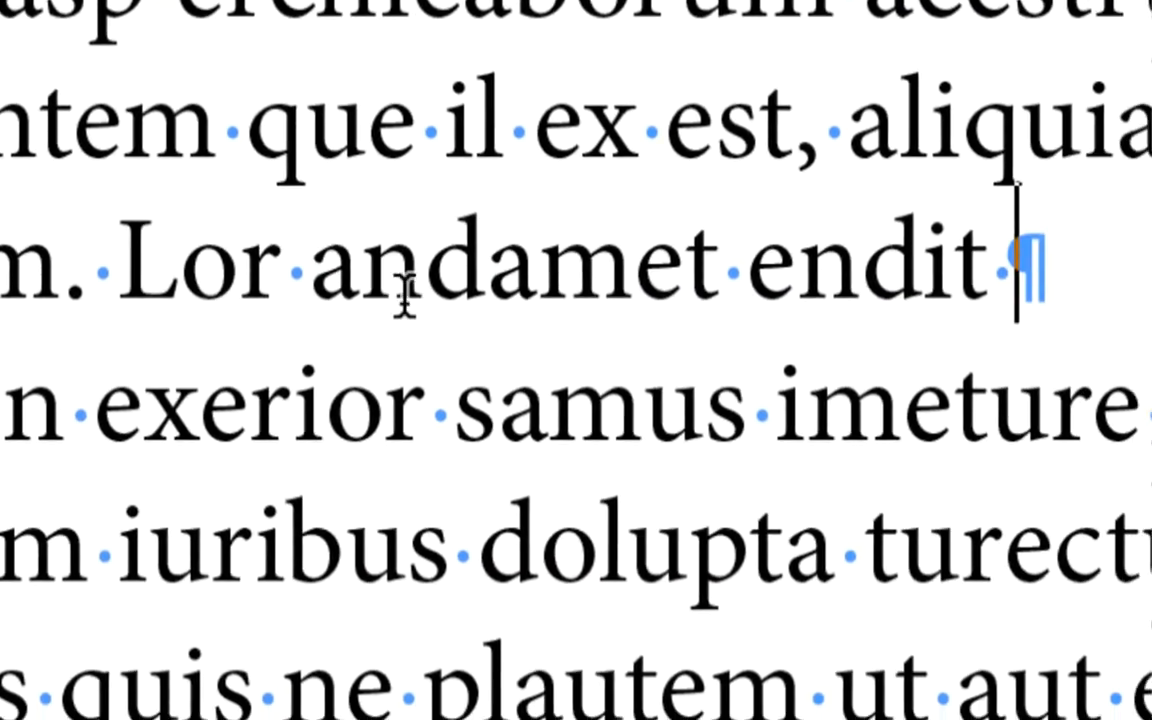
{"action": "key", "text": "Return"}
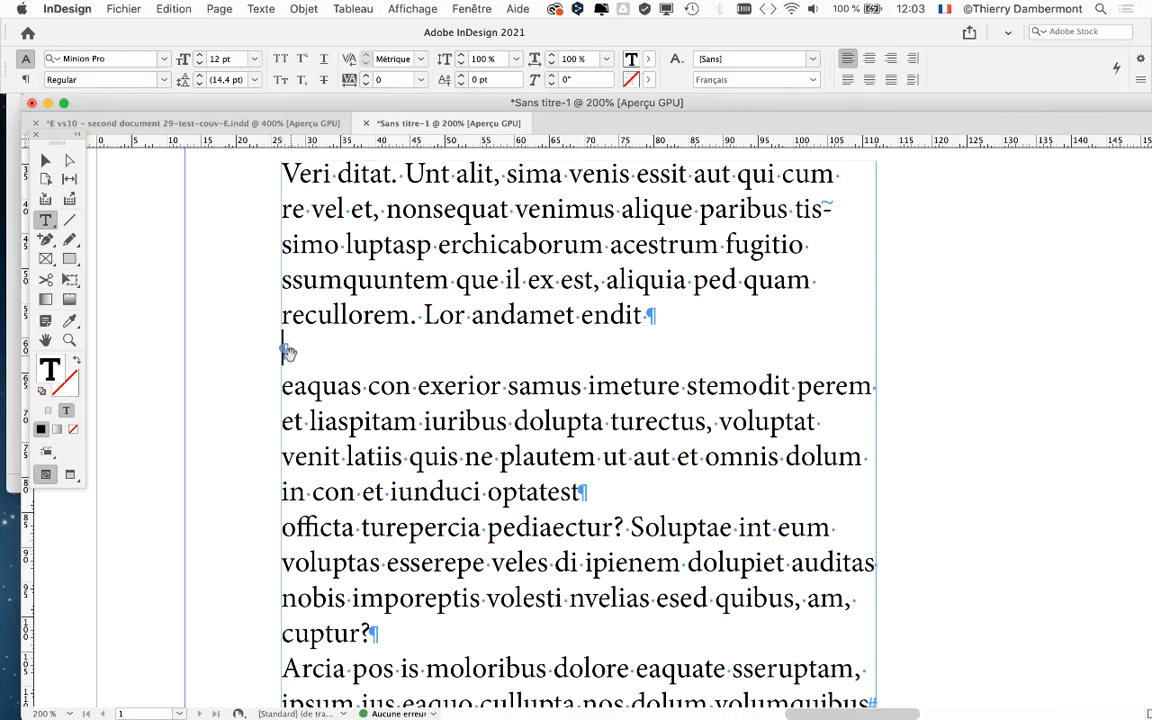
{"action": "key", "text": "Return"}
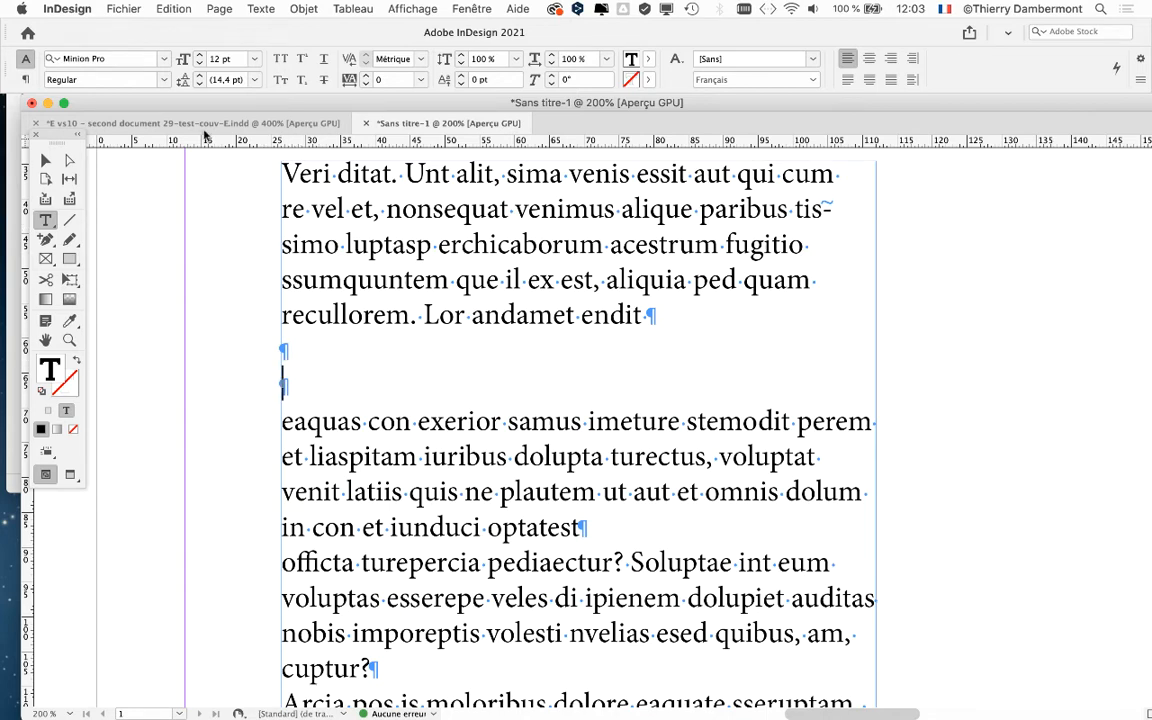
Switch to the cover document and display the paragraph settings beside the selected title without covering it
{"action": "left_click", "coordinate": [148, 124]}
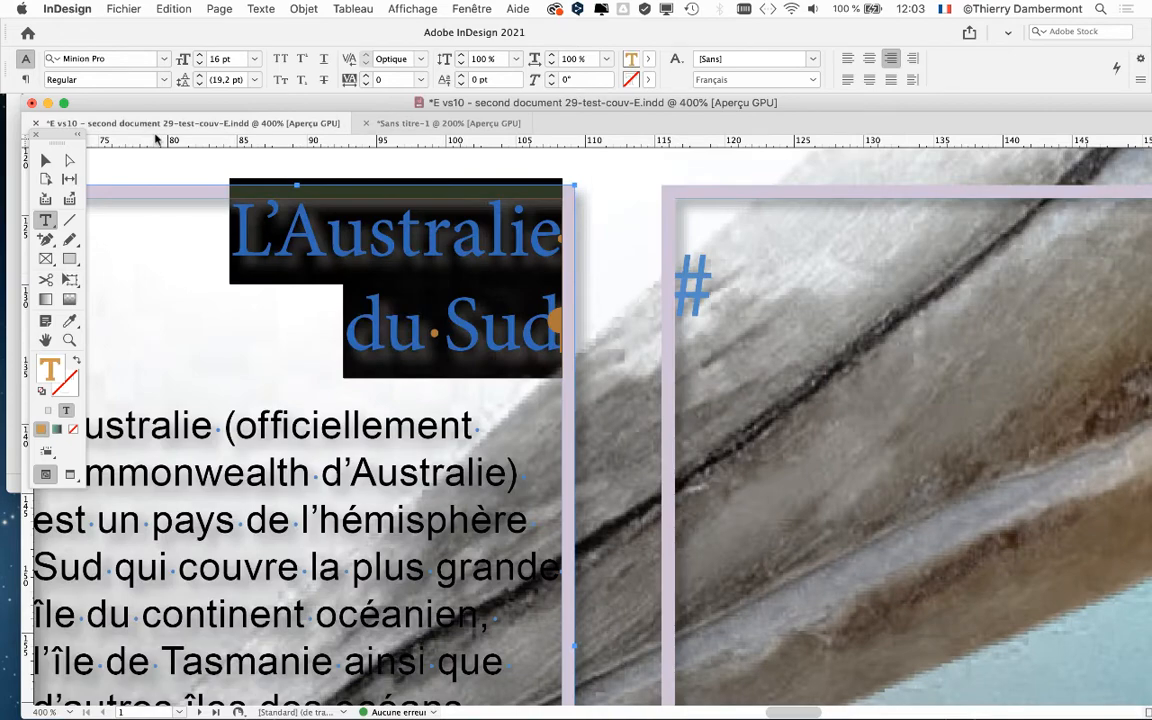
{"action": "left_click", "coordinate": [261, 8]}
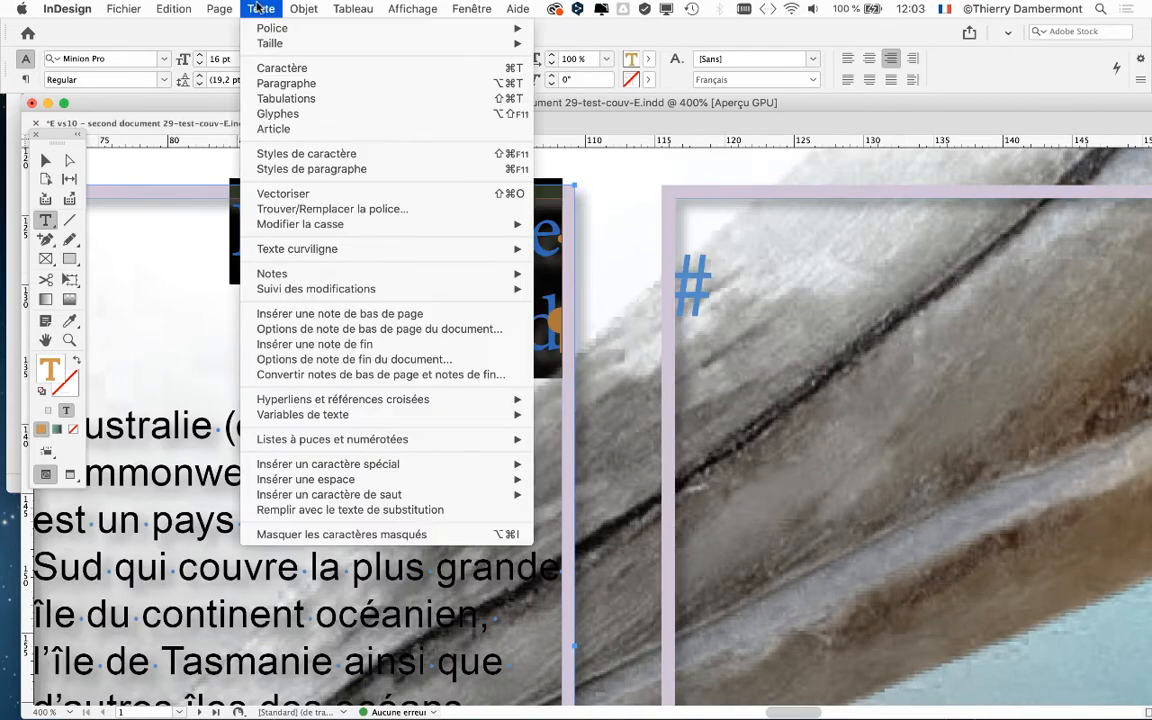
{"action": "left_click", "coordinate": [314, 88]}
{"action": "left_click_drag", "start_coordinate": [339, 254], "coordinate": [644, 209]}
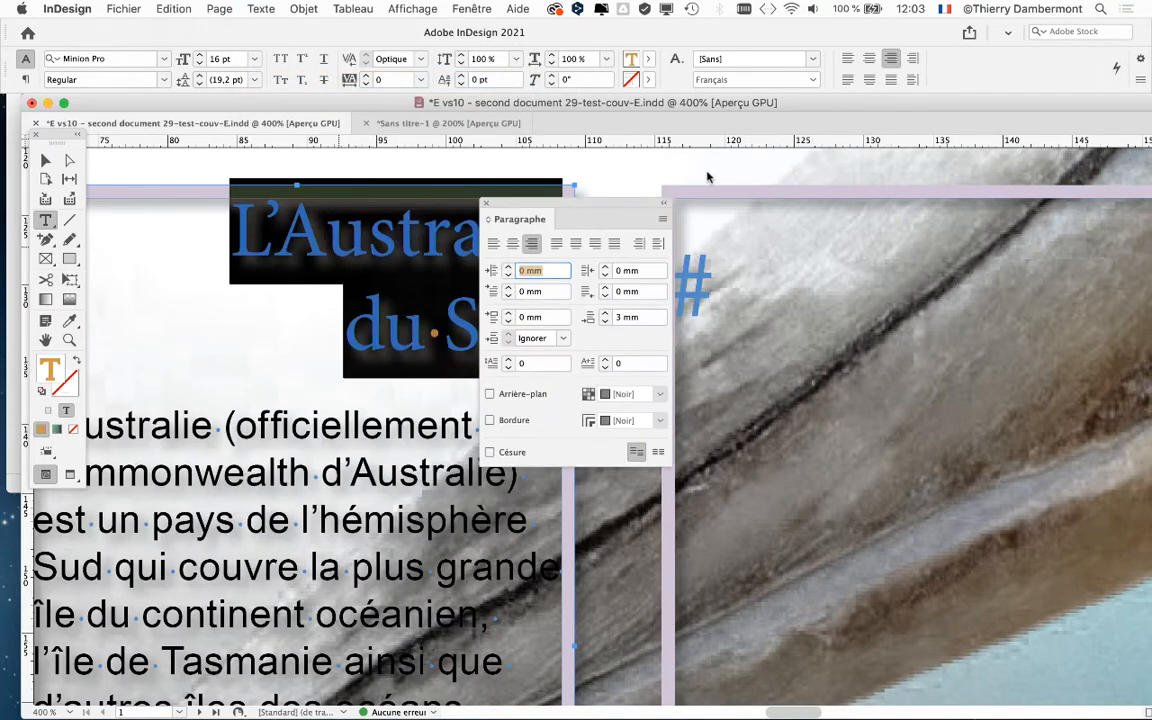
{"action": "left_click_drag", "start_coordinate": [707, 177], "coordinate": [761, 162]}
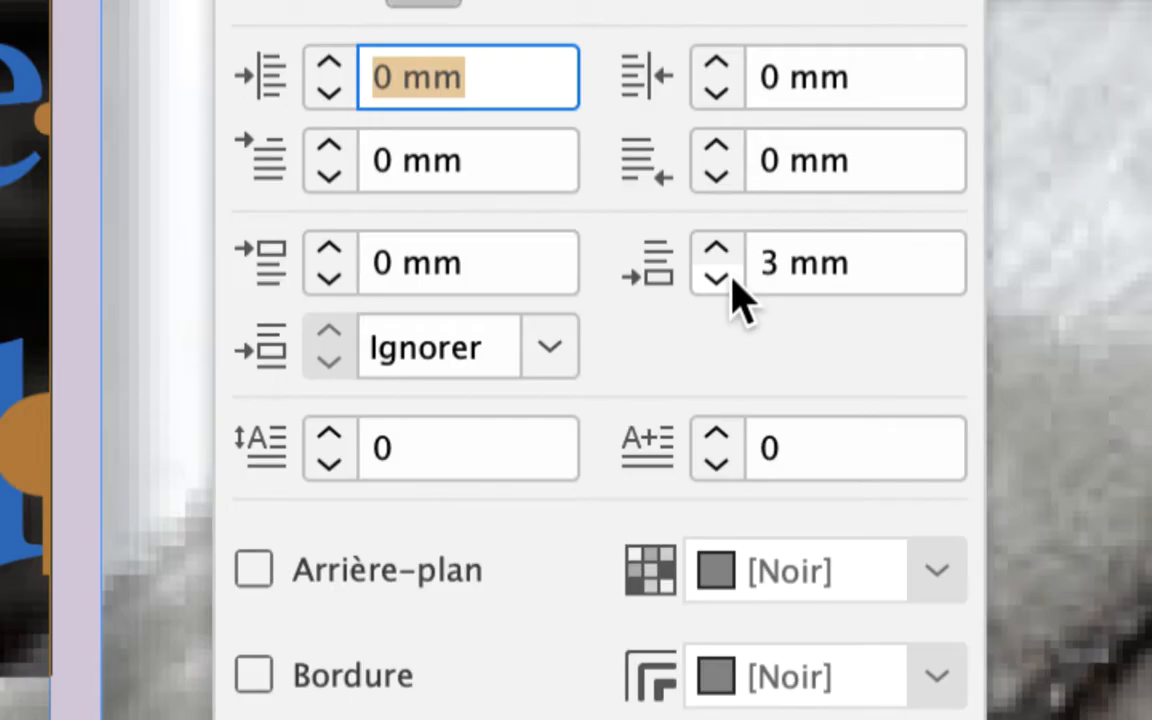
Compare the space after the title paragraph at 2 mm, 3 mm and 5 mm
{"action": "left_click", "coordinate": [716, 279]}
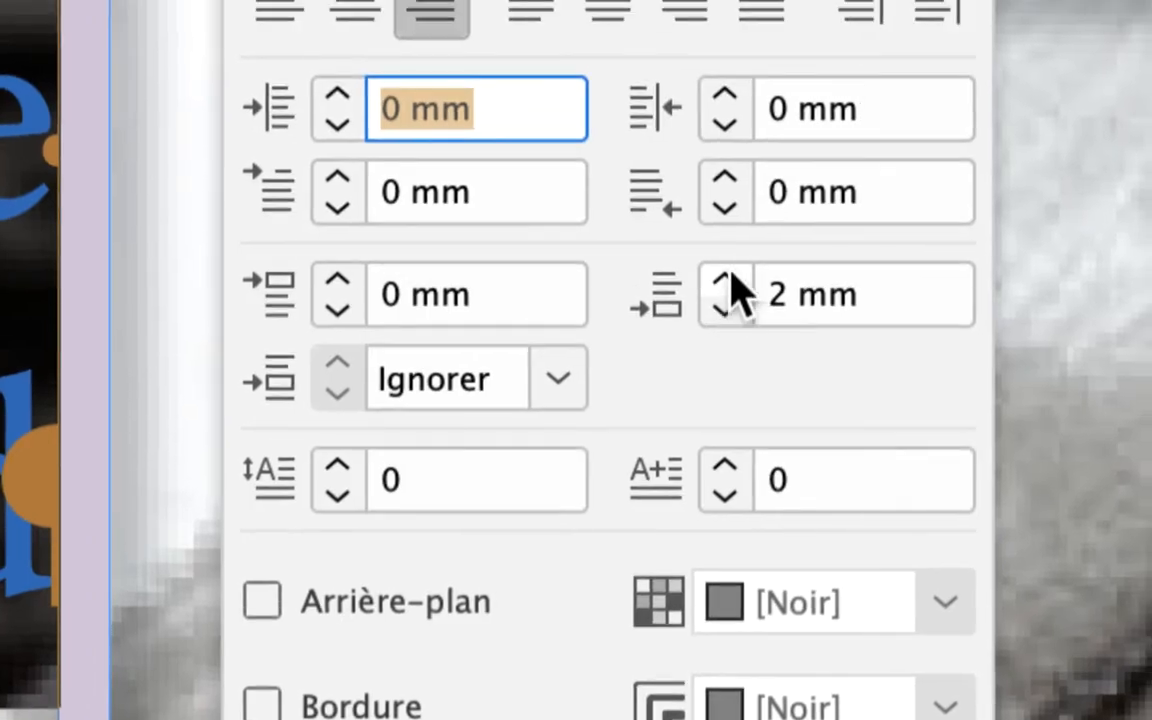
{"action": "left_click", "coordinate": [735, 248]}
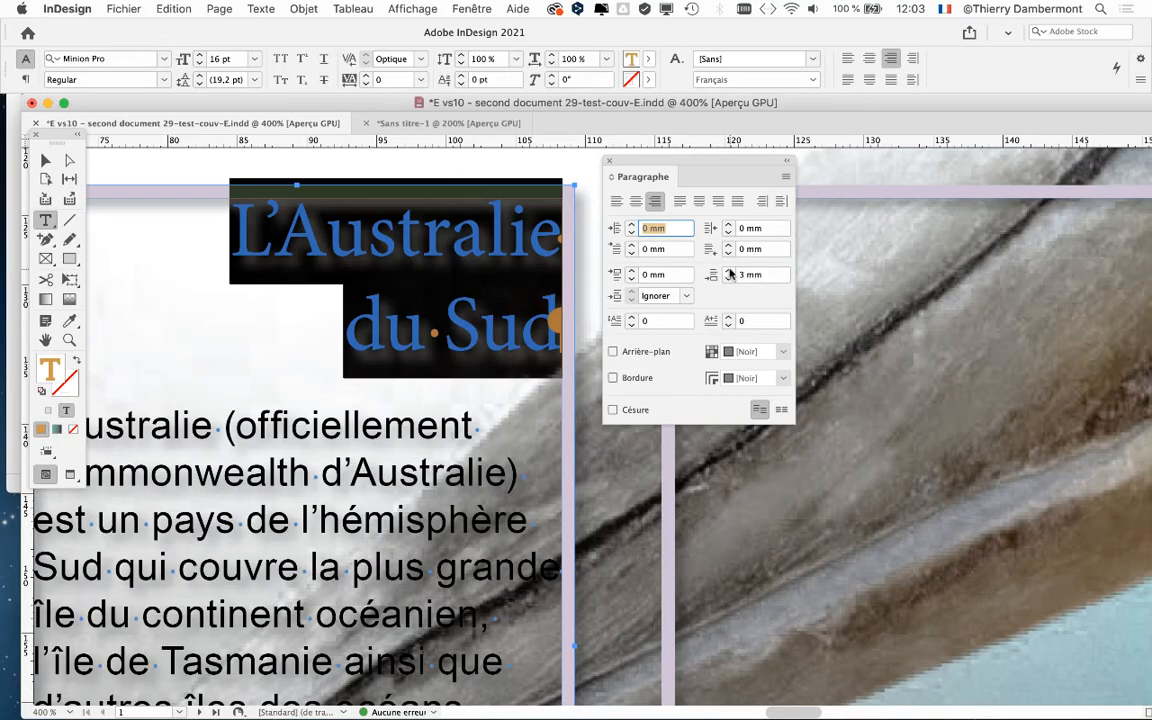
{"action": "left_click", "coordinate": [731, 273]}
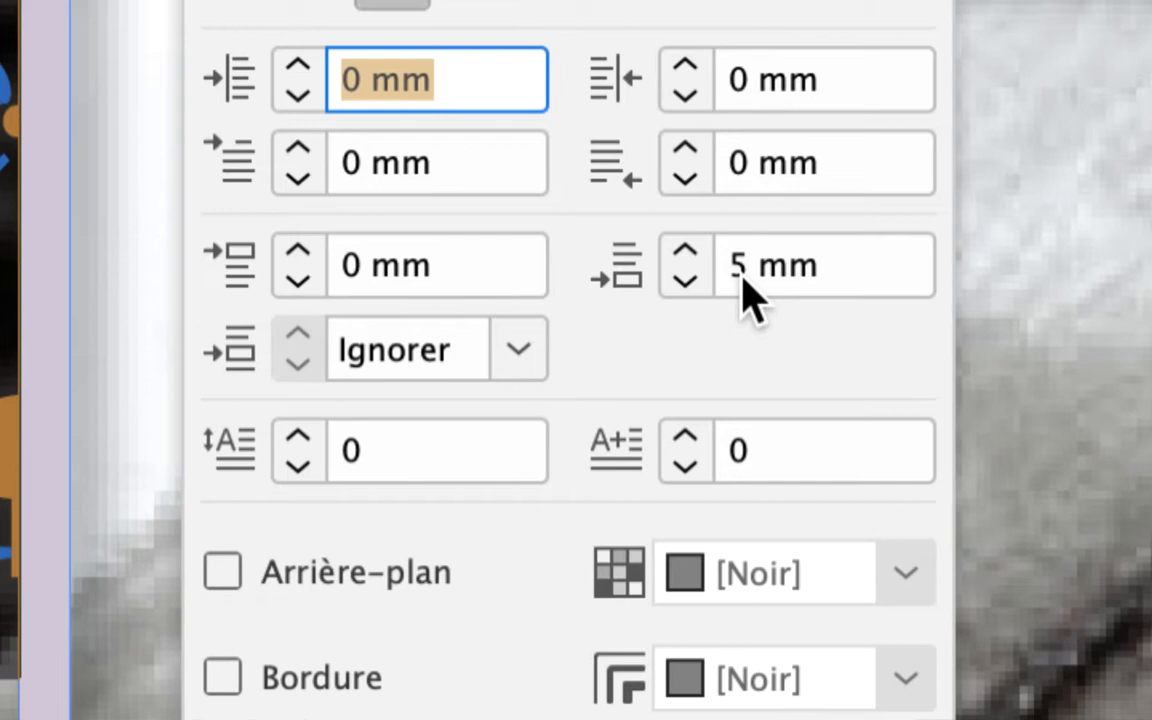
Set the space after the title paragraph to 5,3 mm and reduce it in steps to 4 mm
{"action": "left_click", "coordinate": [743, 280]}
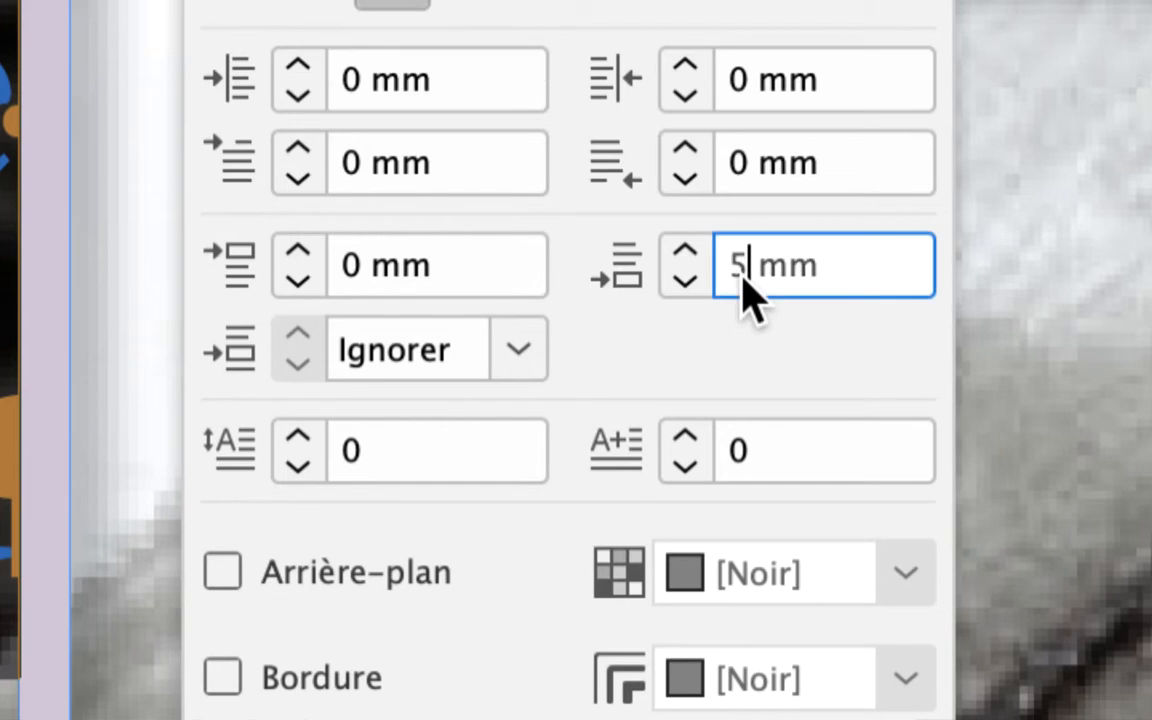
{"action": "type", "text": ","}
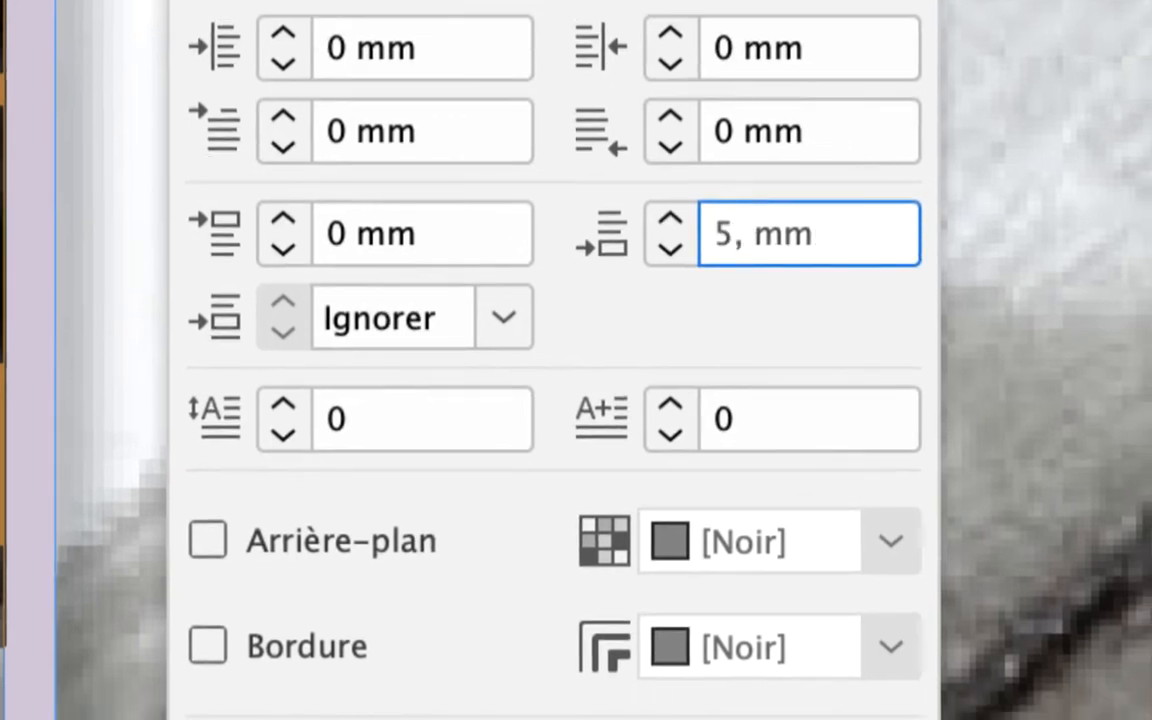
{"action": "type", "text": "3"}
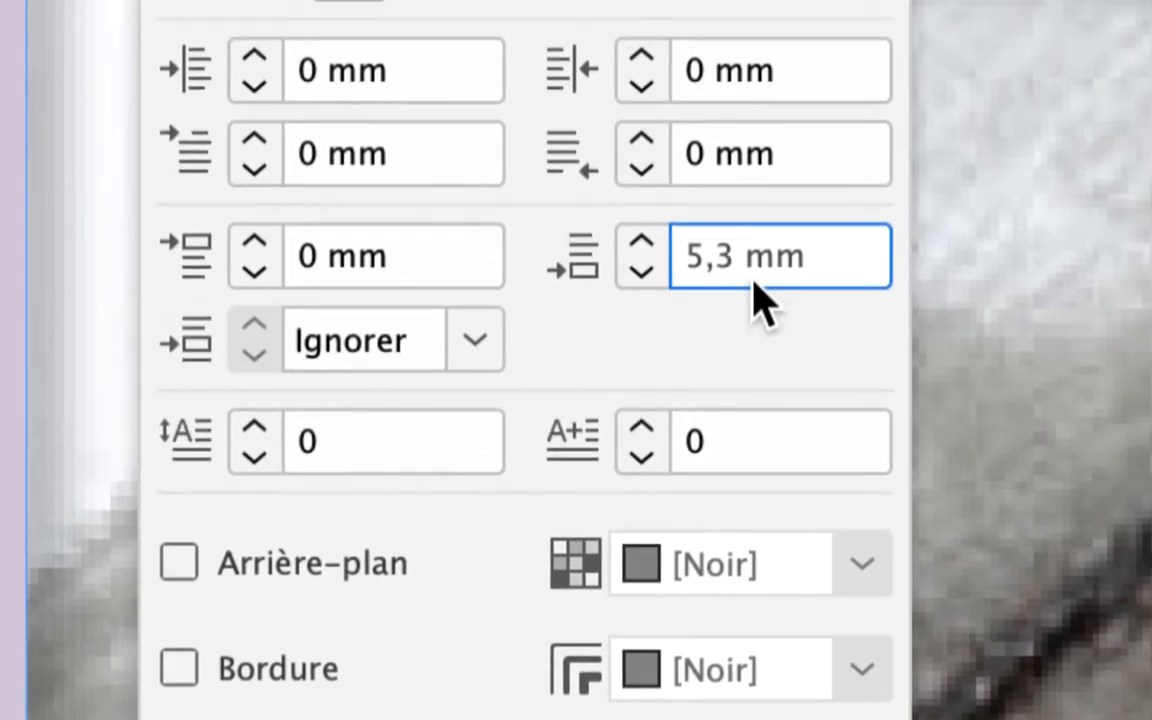
{"action": "key", "text": "Tab"}
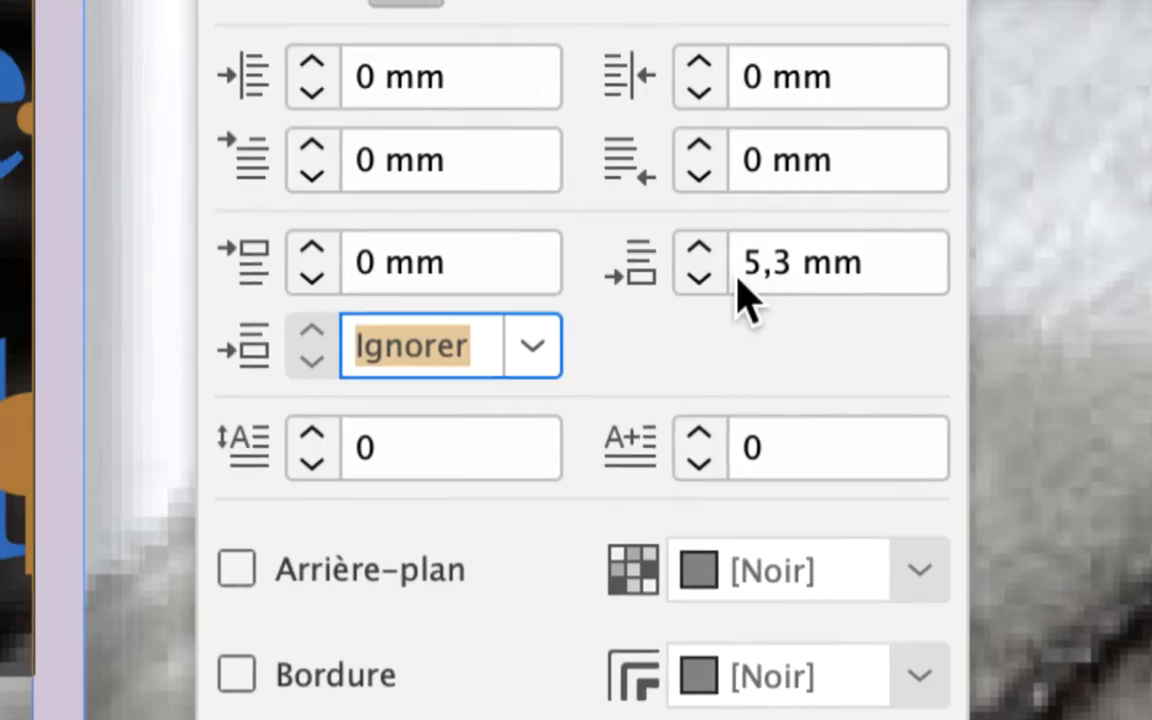
{"action": "left_click", "coordinate": [728, 279]}
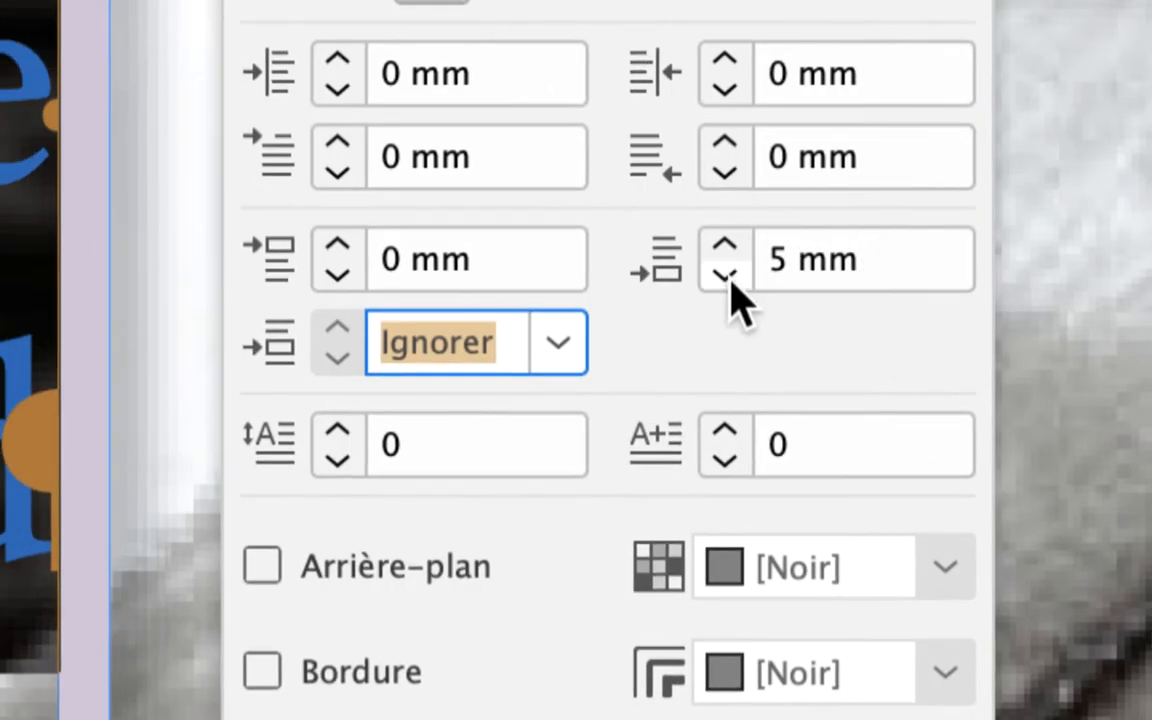
{"action": "left_click", "coordinate": [728, 279]}
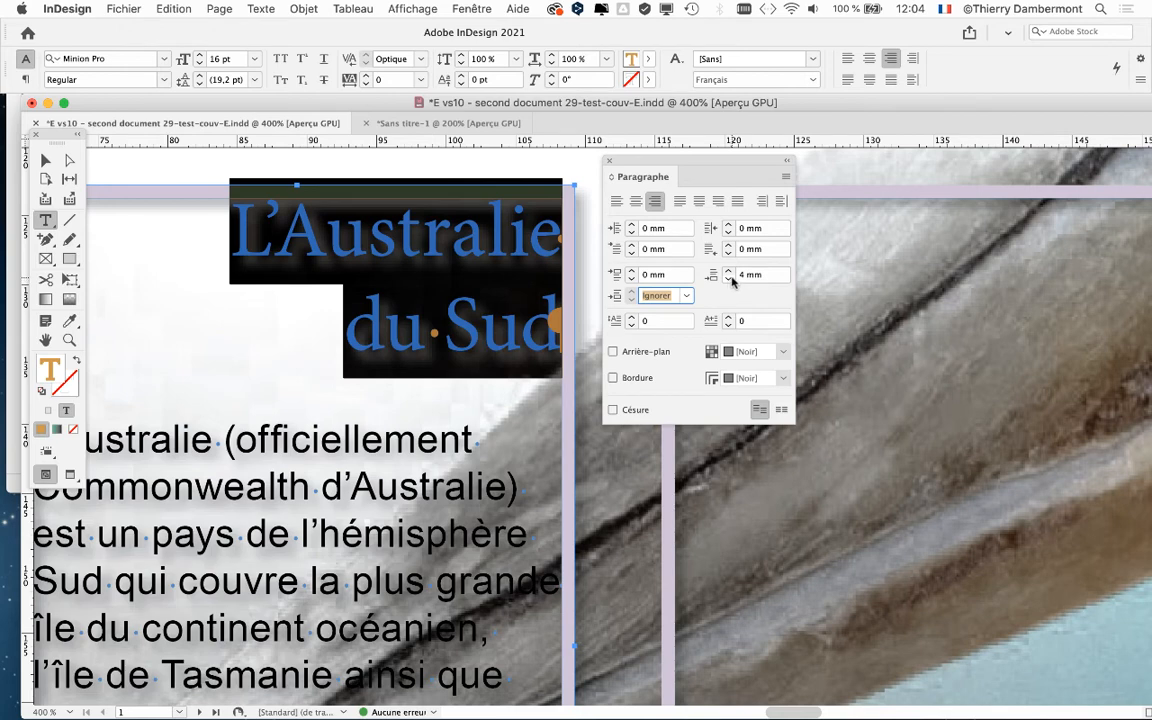
Set the space after the title paragraph to 3 mm
{"action": "left_click", "coordinate": [725, 274]}
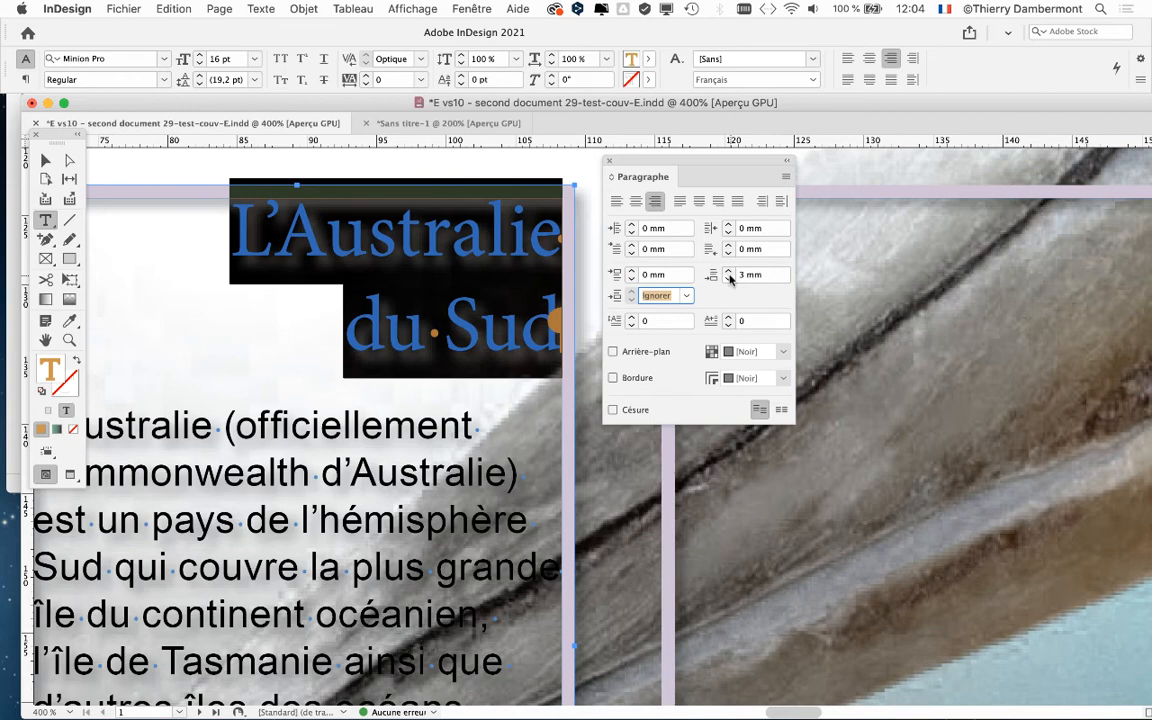
Switch to the placeholder-text document and examine the empty paragraphs after the first paragraph, keeping the paragraph settings clear of the text
{"action": "left_click", "coordinate": [430, 121]}
{"action": "key", "text": "super+0"}
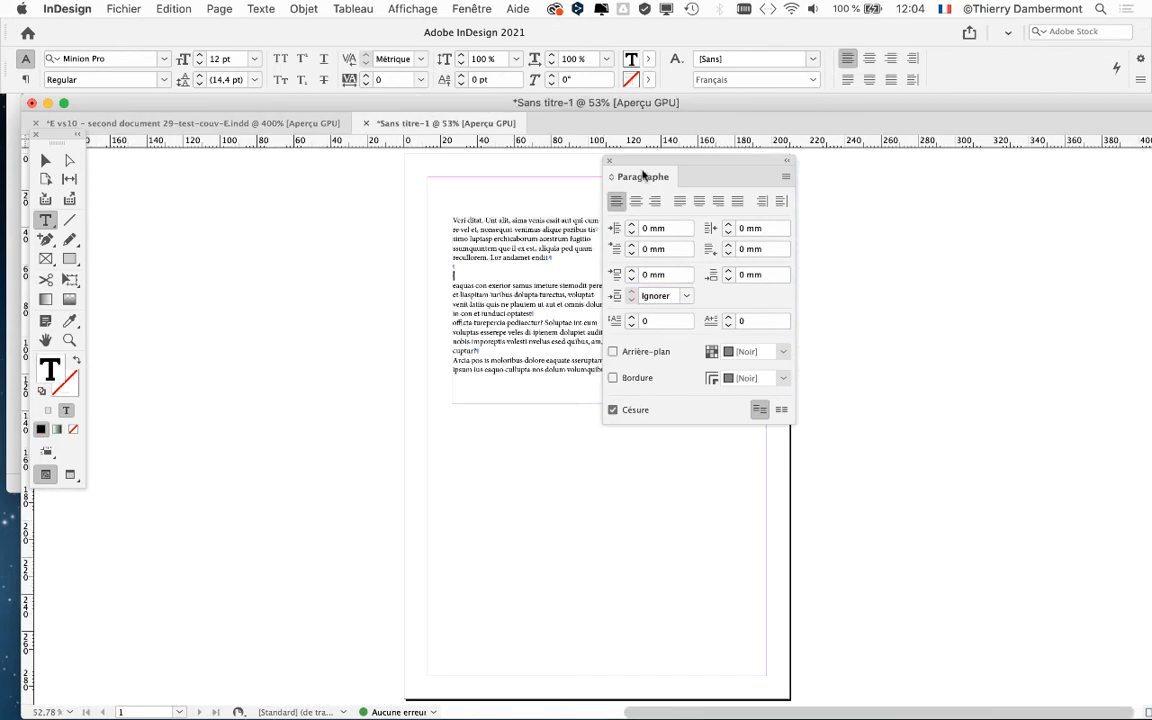
{"action": "left_click_drag", "start_coordinate": [644, 165], "coordinate": [844, 160]}
{"action": "scroll", "coordinate": [518, 265], "scroll_direction": "up", "scroll_amount": 4}
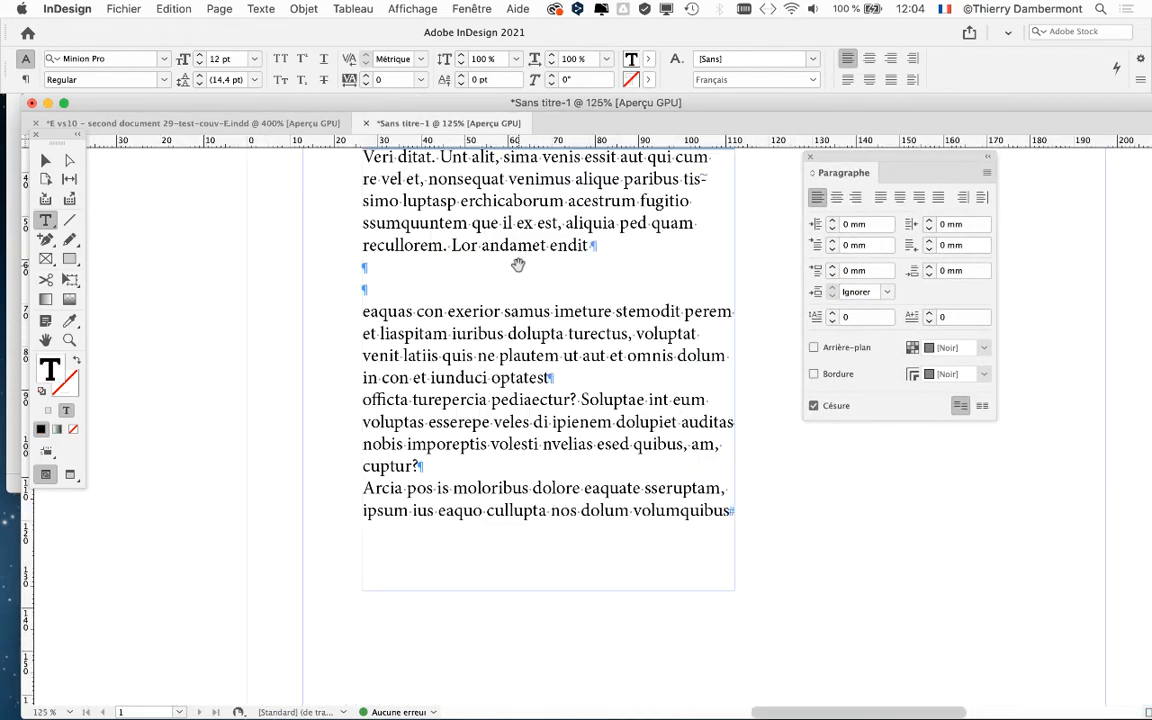
Return to the cover document and deselect the title "L'Australie du Sud" to view its spacing above the body text
{"action": "left_click", "coordinate": [163, 123]}
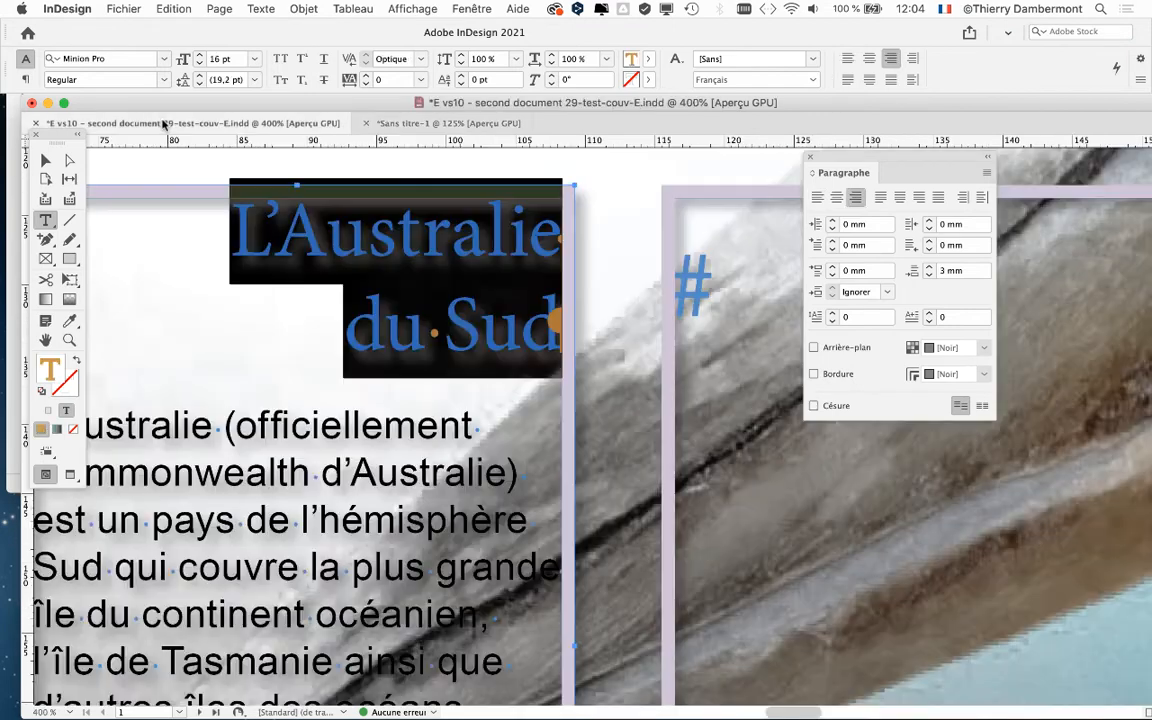
{"action": "left_click", "coordinate": [324, 280]}
{"action": "scroll", "coordinate": [358, 318], "scroll_direction": "down", "scroll_amount": 2}
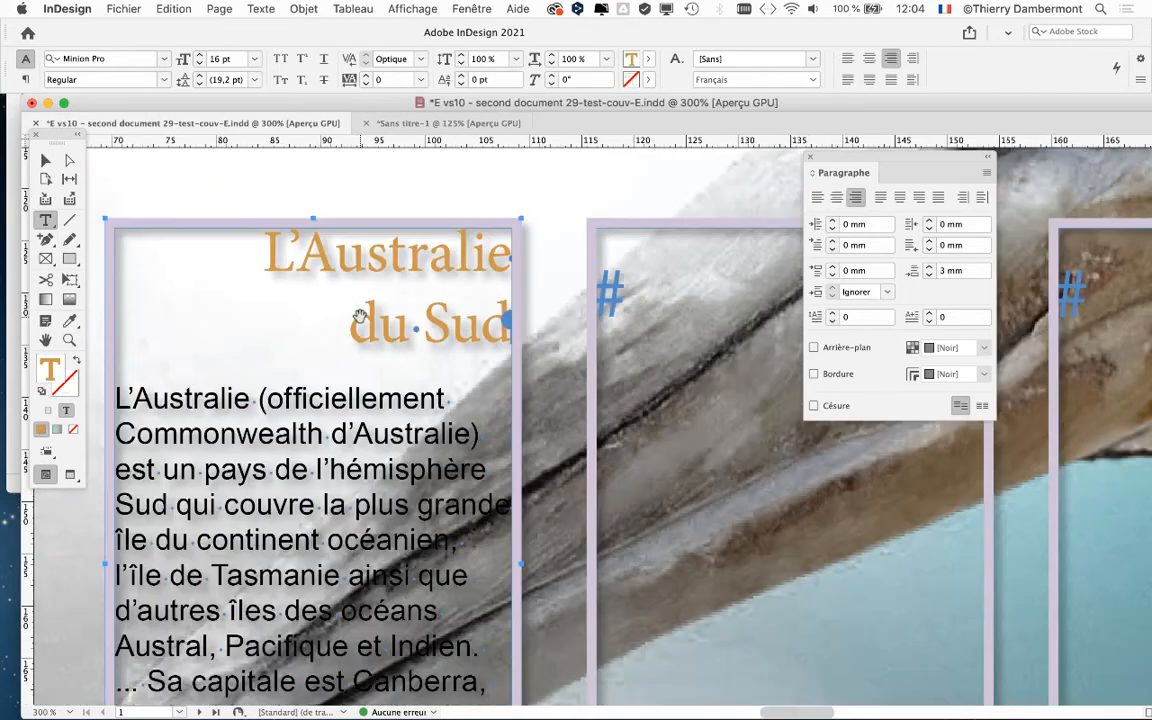
Save the cover document as a new version named "E vs11 - second document 29-test-couv-E.indd" in the folder "Dossier second document 21"
{"action": "left_click", "coordinate": [124, 8]}
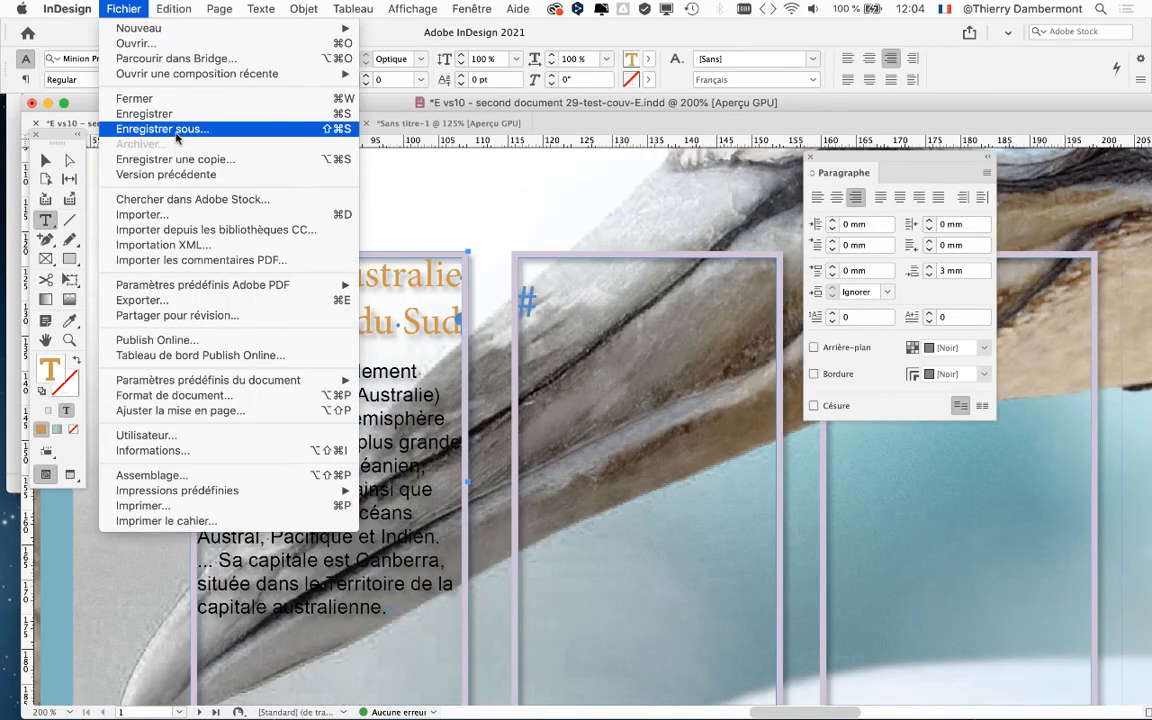
{"action": "left_click", "coordinate": [175, 134]}
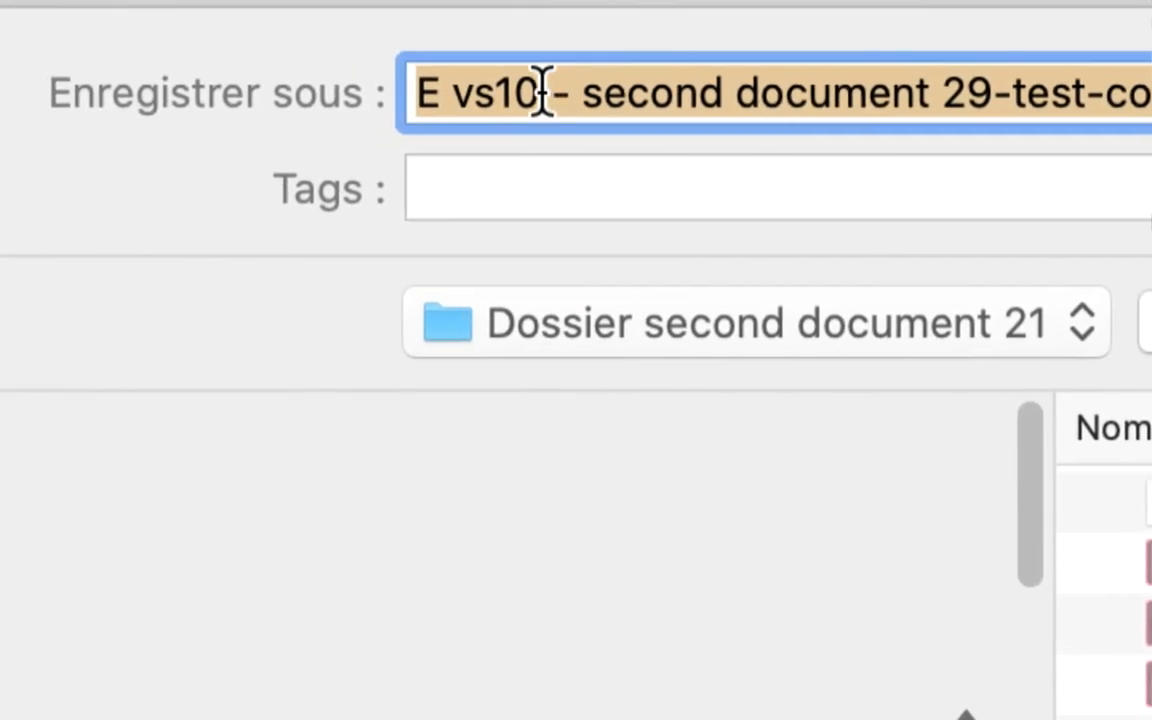
{"action": "left_click", "coordinate": [542, 92]}
{"action": "left_click_drag", "start_coordinate": [542, 92], "coordinate": [527, 92]}
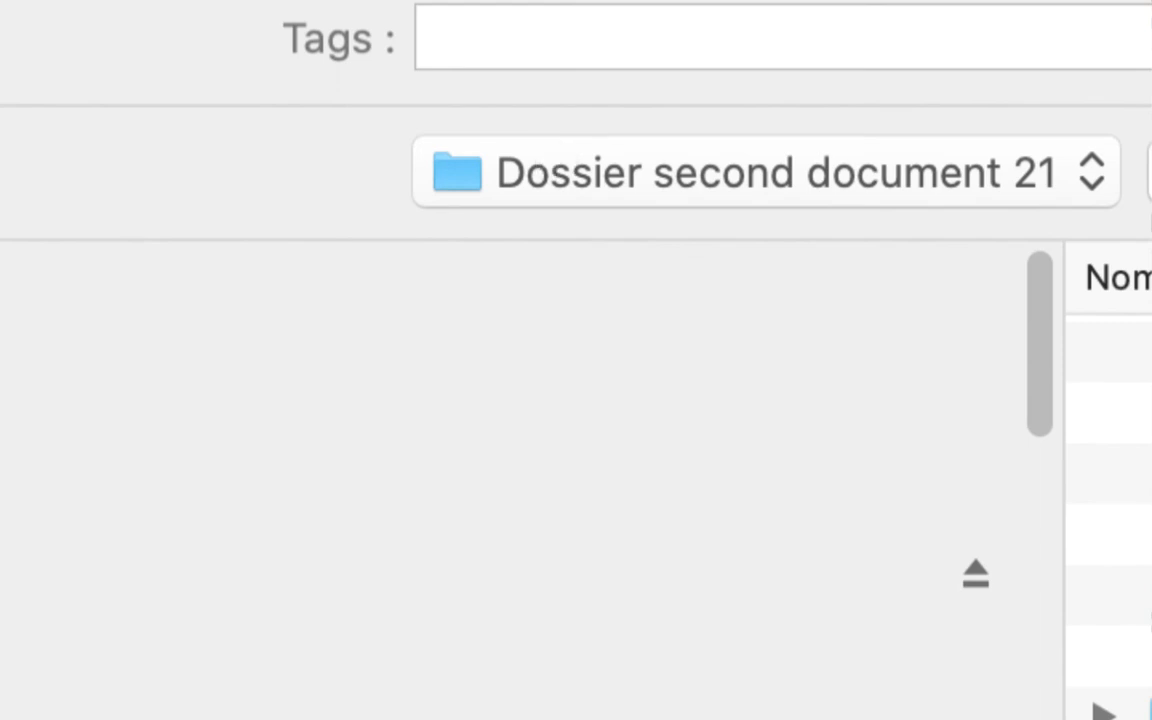
{"action": "type", "text": "1"}
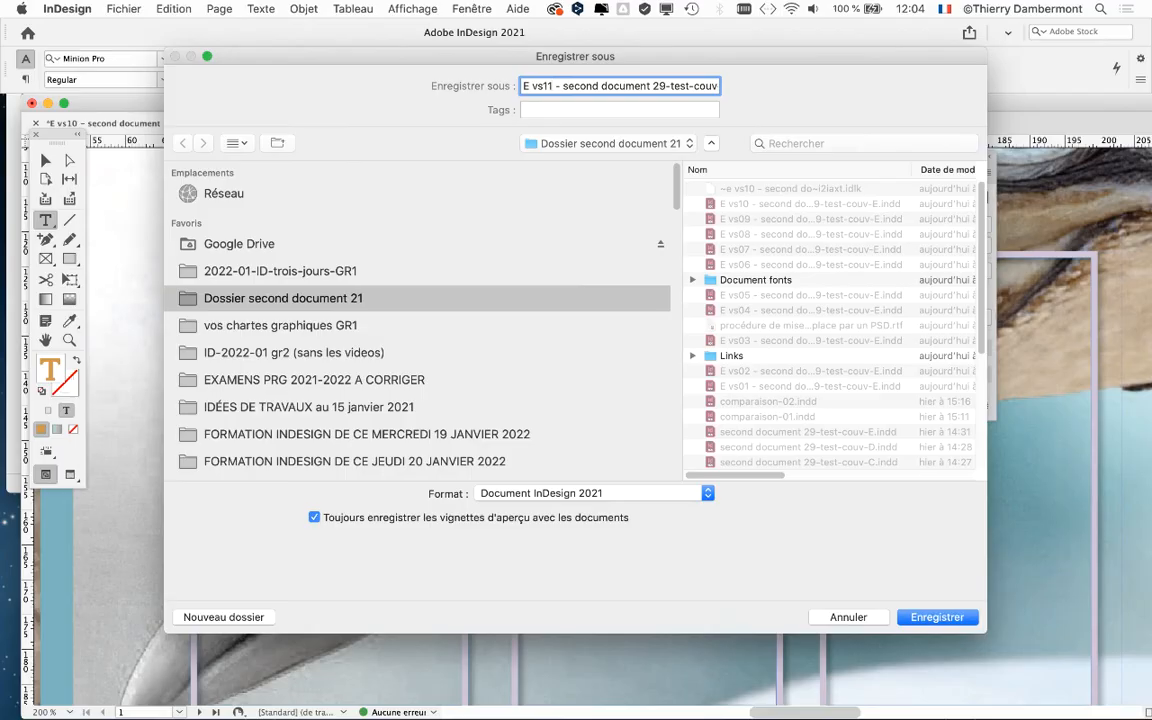
{"action": "key", "text": "Return"}
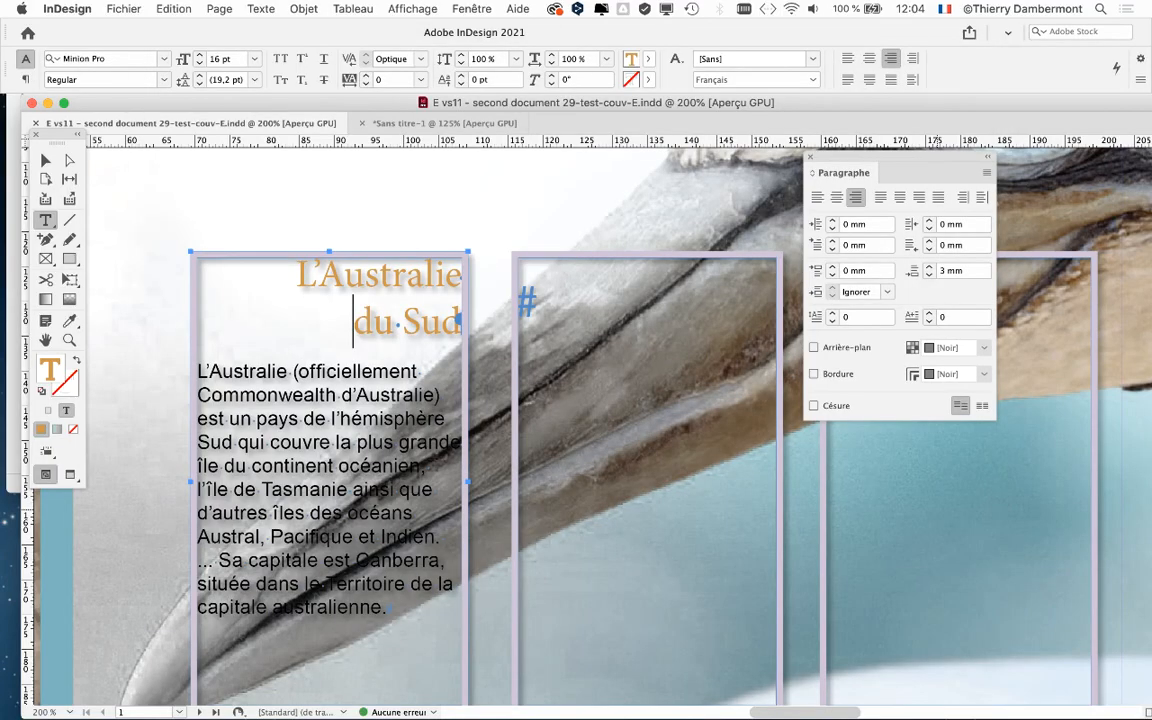